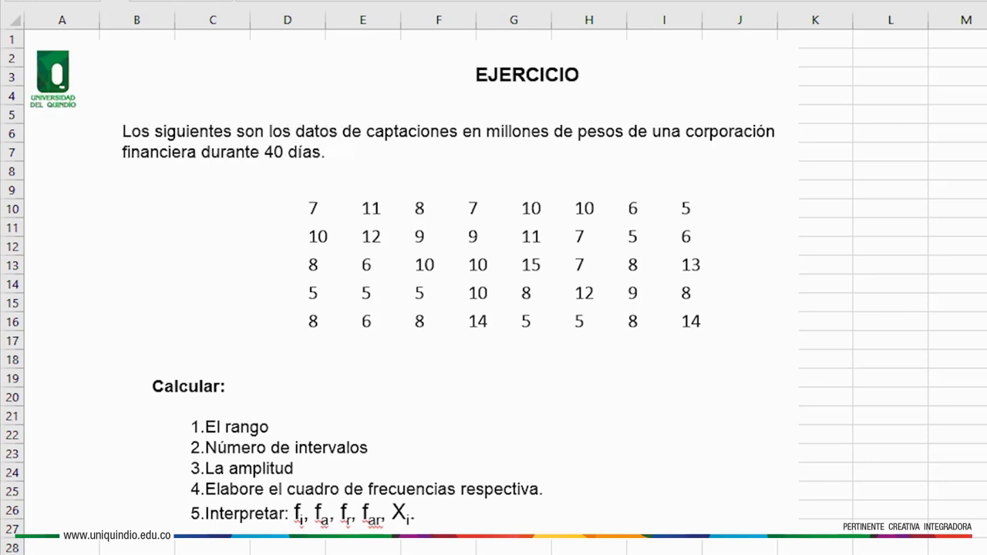
Go to the BASE DE DATOS sheet and review the table of captaciones values in A4:H8
{"action": "left_click", "coordinate": [963, 208]}
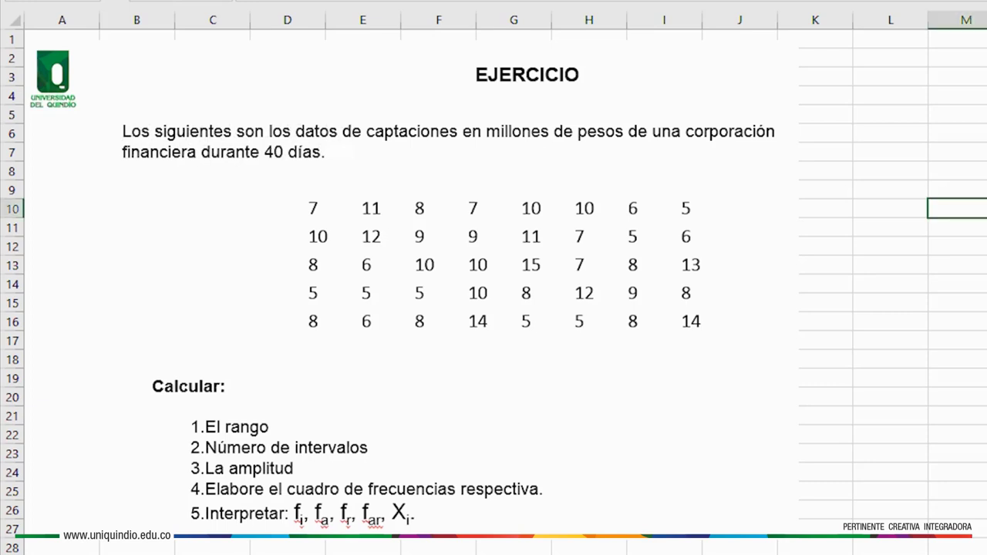
{"action": "key", "text": "ctrl+Page_Down"}
{"action": "left_click_drag", "start_coordinate": [80, 126], "coordinate": [569, 253]}
{"action": "left_click", "coordinate": [770, 126]}
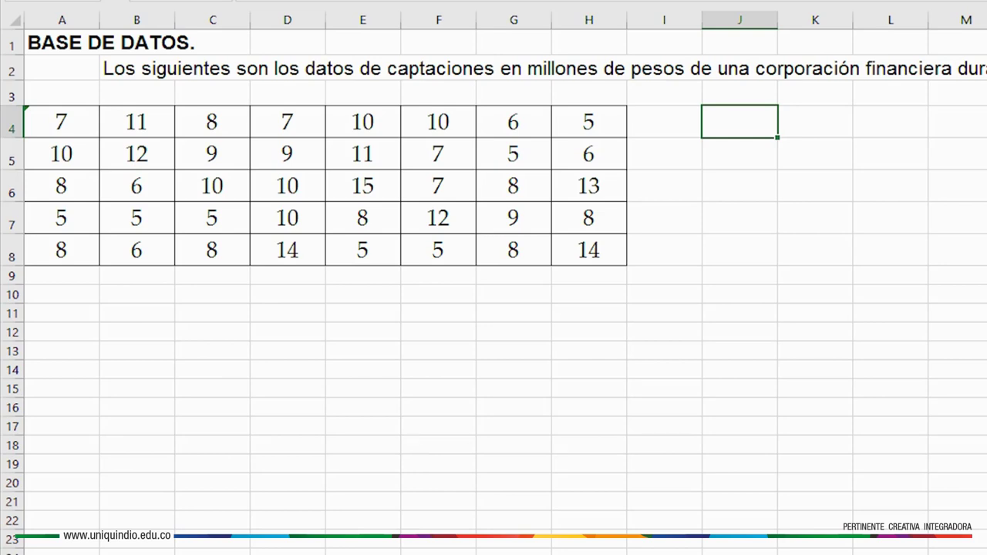
{"action": "mouse_move", "coordinate": [39, 121]}
{"action": "left_mouse_down"}
{"action": "mouse_move", "coordinate": [70, 183]}
{"action": "mouse_move", "coordinate": [190, 253]}
{"action": "mouse_move", "coordinate": [436, 265]}
{"action": "mouse_move", "coordinate": [575, 247]}
{"action": "left_mouse_up"}
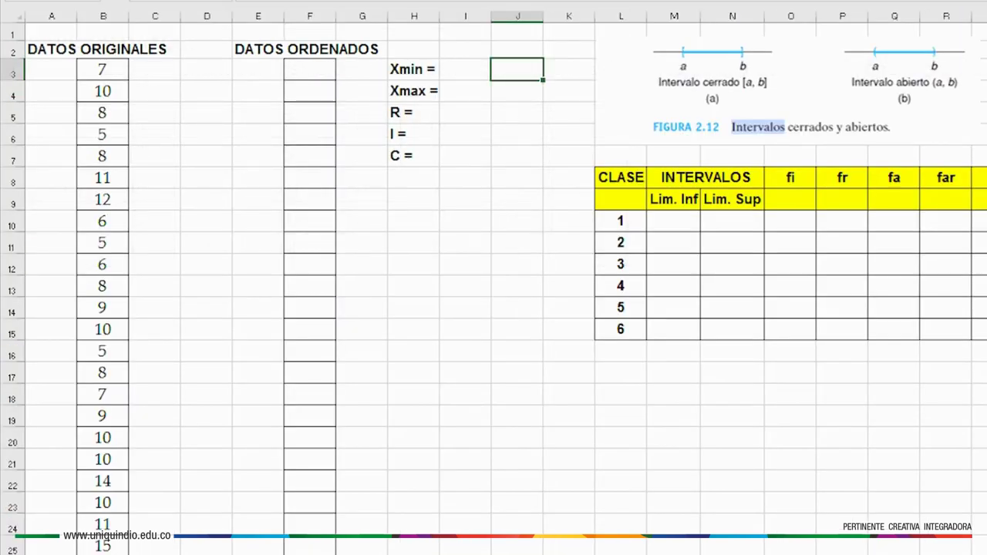
Copy the DATOS ORIGINALES values B3:B42 into the DATOS ORDENADOS column starting at F3
{"action": "left_click", "coordinate": [91, 65]}
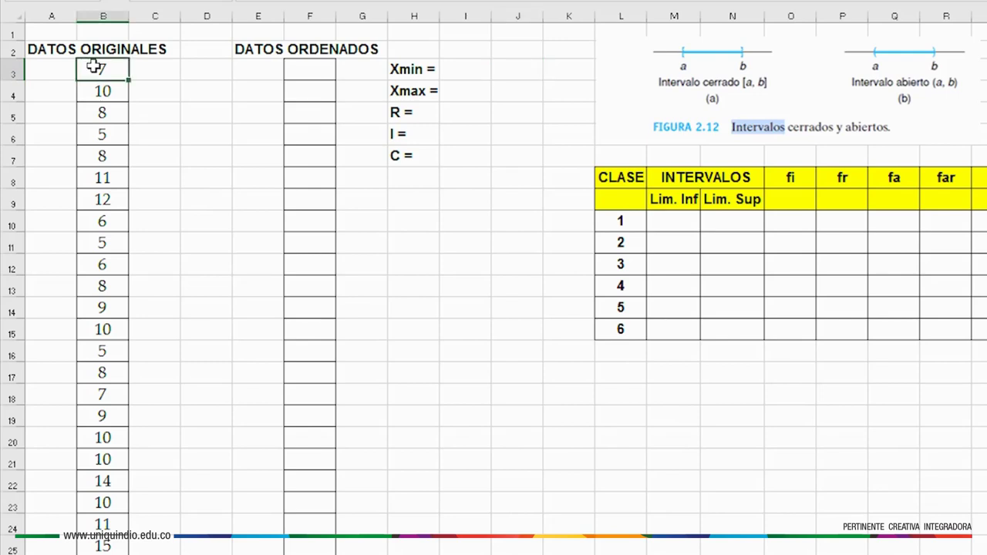
{"action": "left_click_drag", "start_coordinate": [90, 79], "coordinate": [104, 529]}
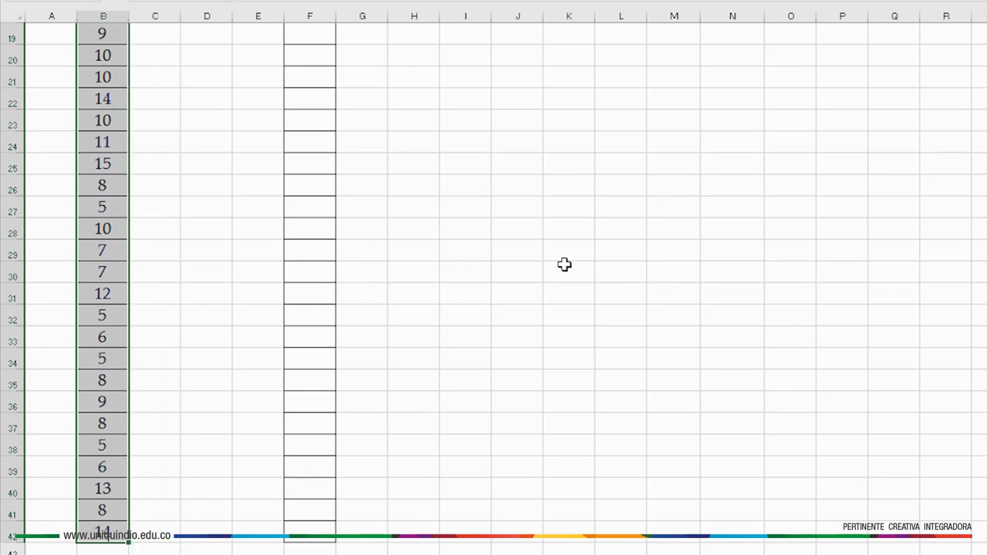
{"action": "key", "text": "ctrl+c"}
{"action": "scroll", "coordinate": [564, 264], "scroll_direction": "up", "scroll_amount": 6}
{"action": "left_click", "coordinate": [316, 69]}
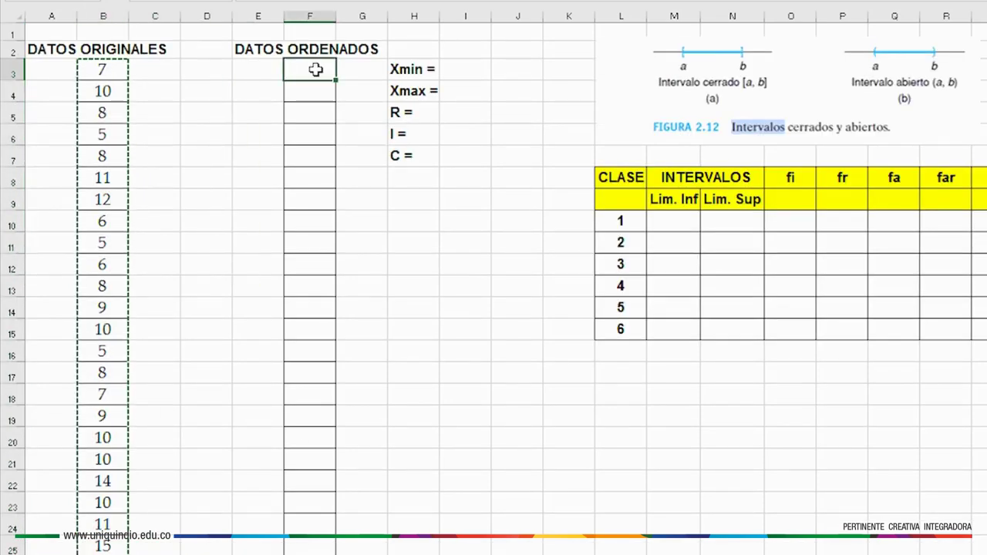
{"action": "key", "text": "ctrl+v"}
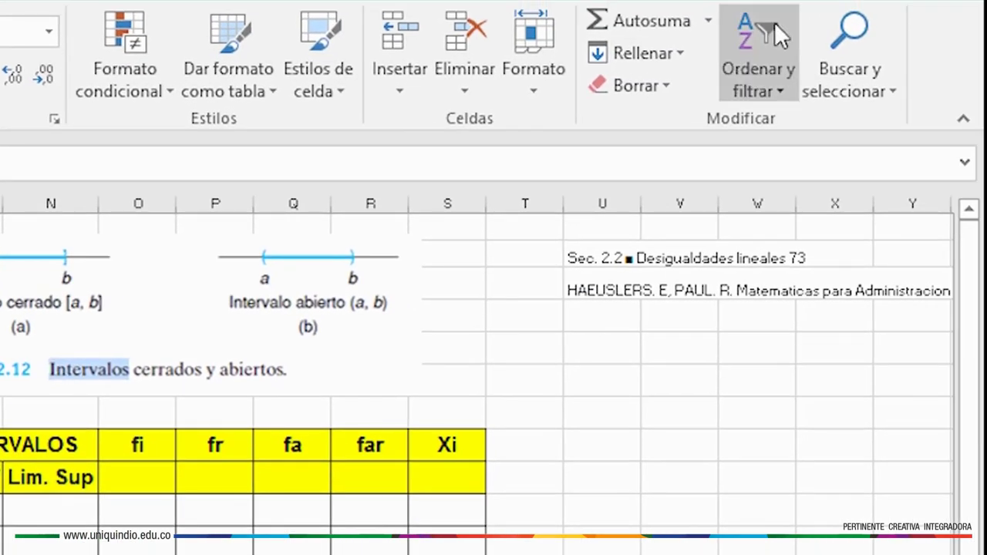
Sort the pasted DATOS ORDENADOS values from smallest to largest, continuing with the current selection only
{"action": "left_click", "coordinate": [774, 38]}
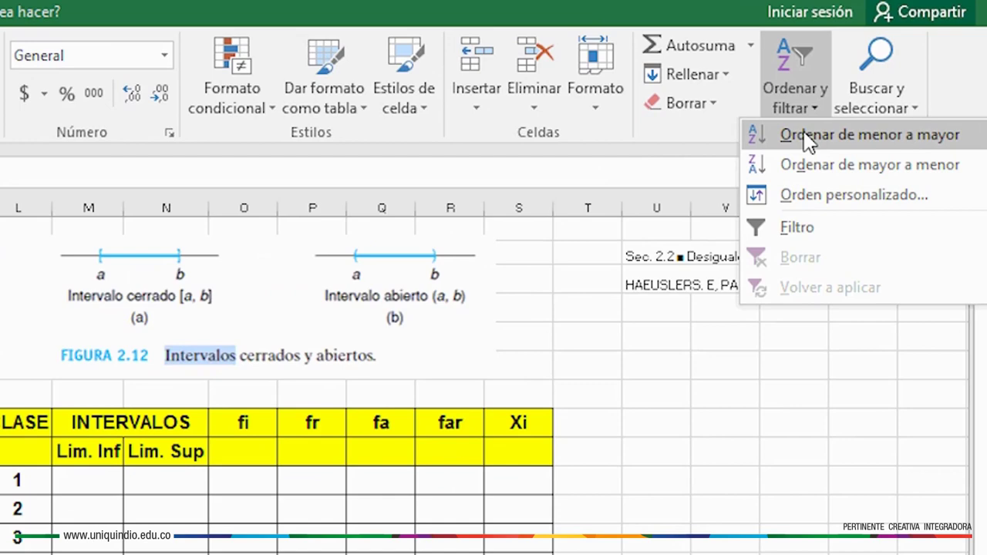
{"action": "left_click", "coordinate": [767, 121]}
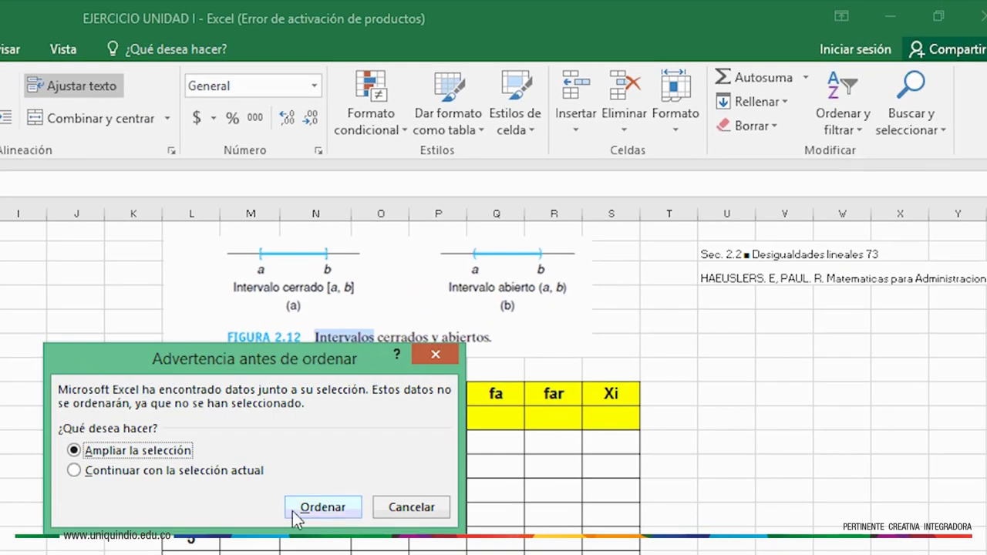
{"action": "left_click", "coordinate": [74, 471]}
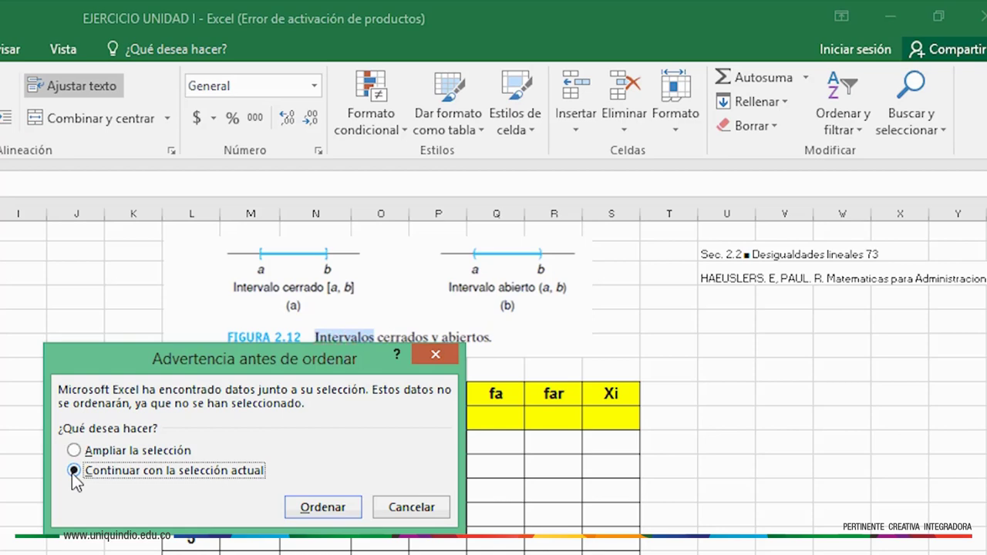
{"action": "left_click", "coordinate": [323, 507]}
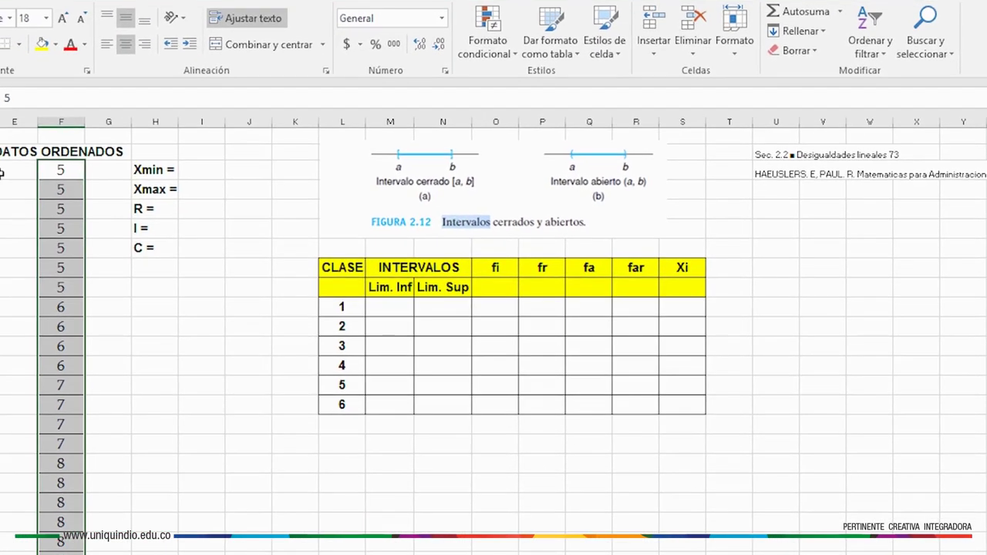
{"action": "left_click", "coordinate": [31, 176]}
{"action": "left_click_drag", "start_coordinate": [60, 171], "coordinate": [91, 114]}
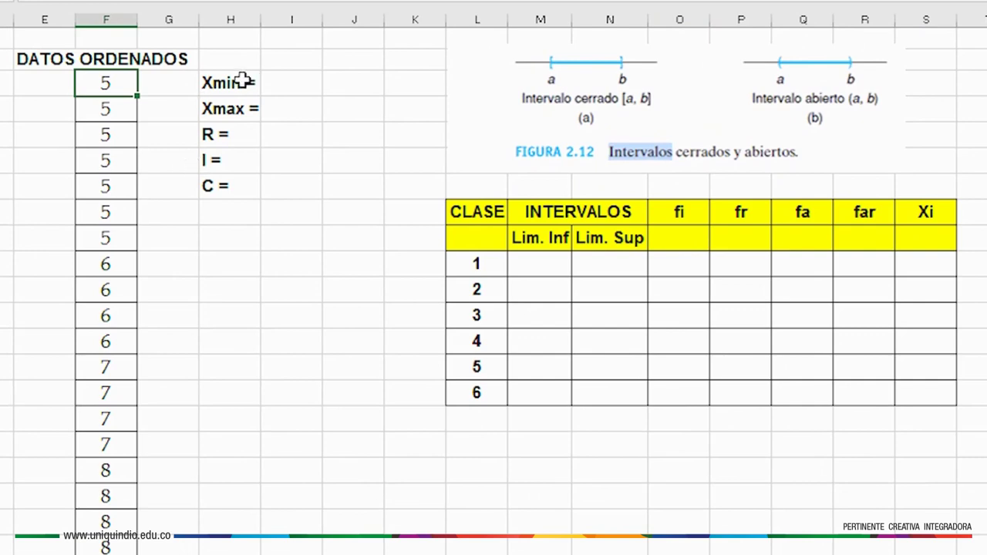
{"action": "left_click_drag", "start_coordinate": [242, 80], "coordinate": [235, 183]}
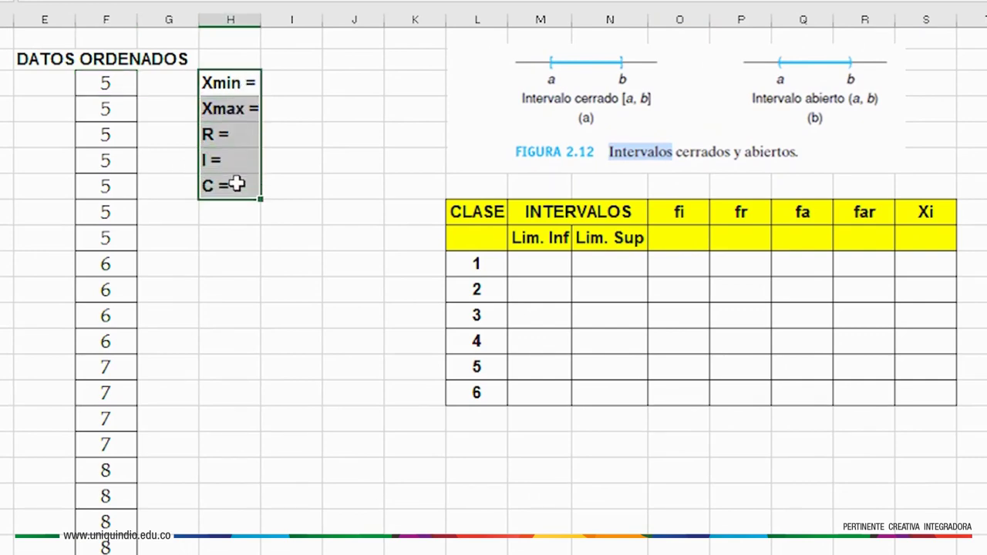
{"action": "left_click", "coordinate": [234, 83]}
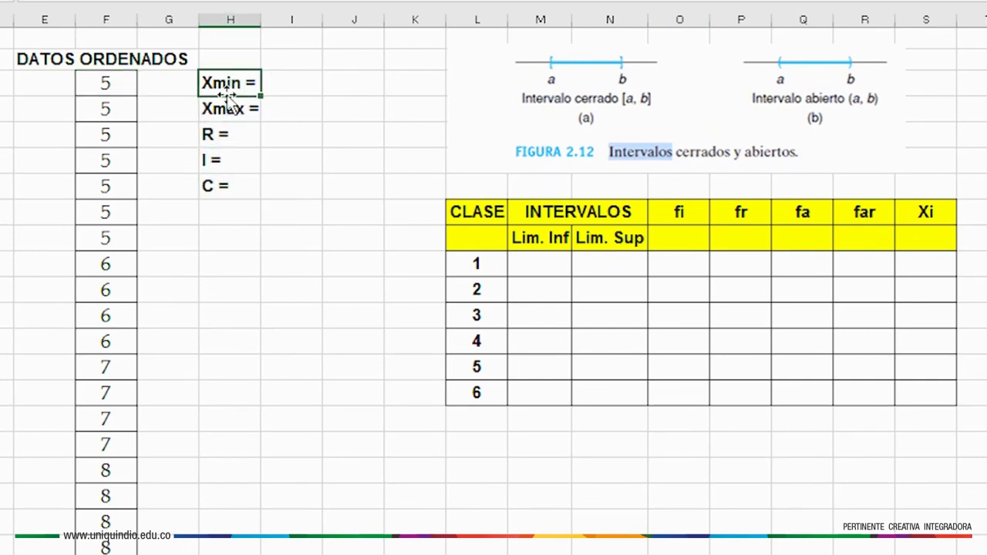
Enter the formula =F3 in I3 so Xmin takes the first value of the sorted data
{"action": "left_click", "coordinate": [293, 89]}
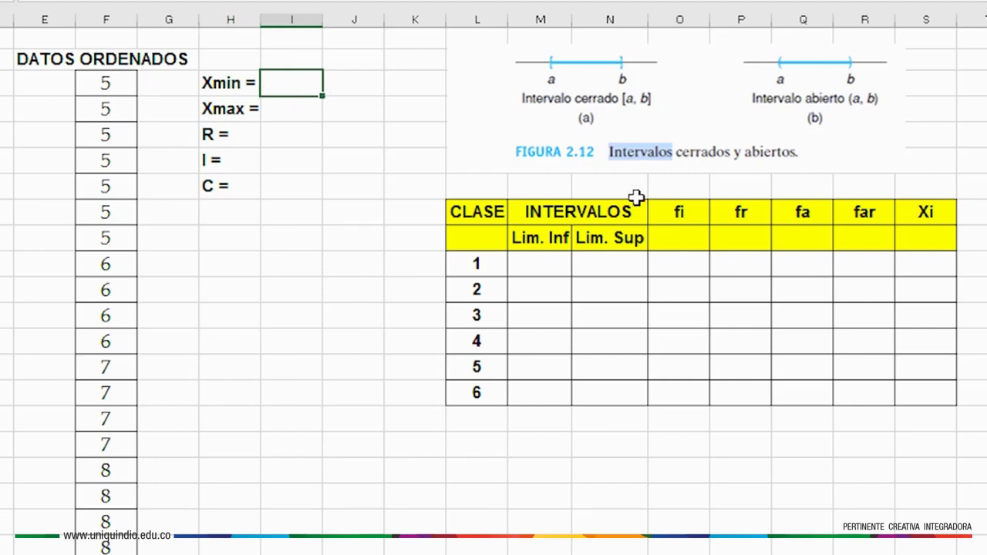
{"action": "left_click", "coordinate": [112, 84]}
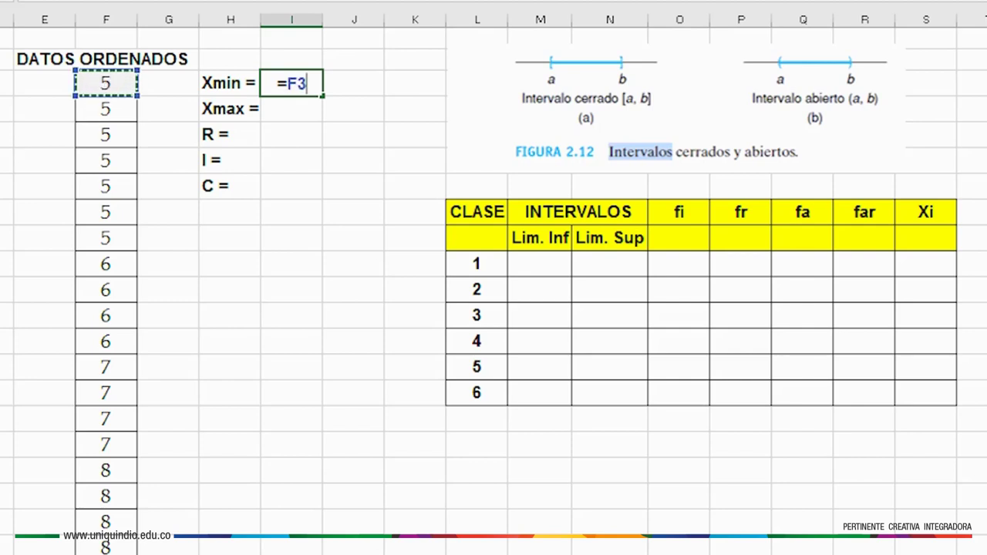
{"action": "key", "text": "Return"}
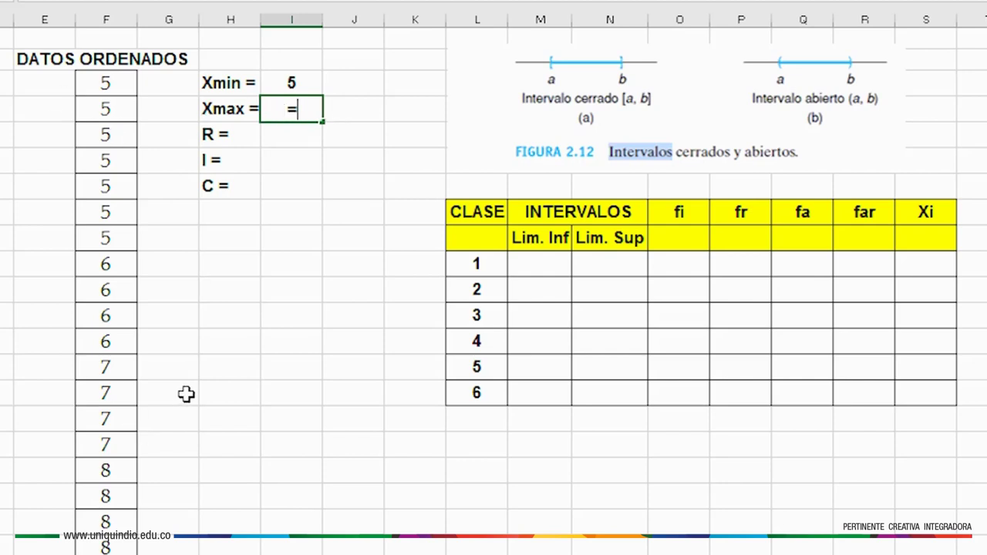
Set Xmax in I4 with a formula referencing the last value of the DATOS ORDENADOS column
{"action": "scroll", "coordinate": [187, 389], "scroll_direction": "down", "scroll_amount": 5}
{"action": "scroll", "coordinate": [187, 386], "scroll_direction": "down", "scroll_amount": 5}
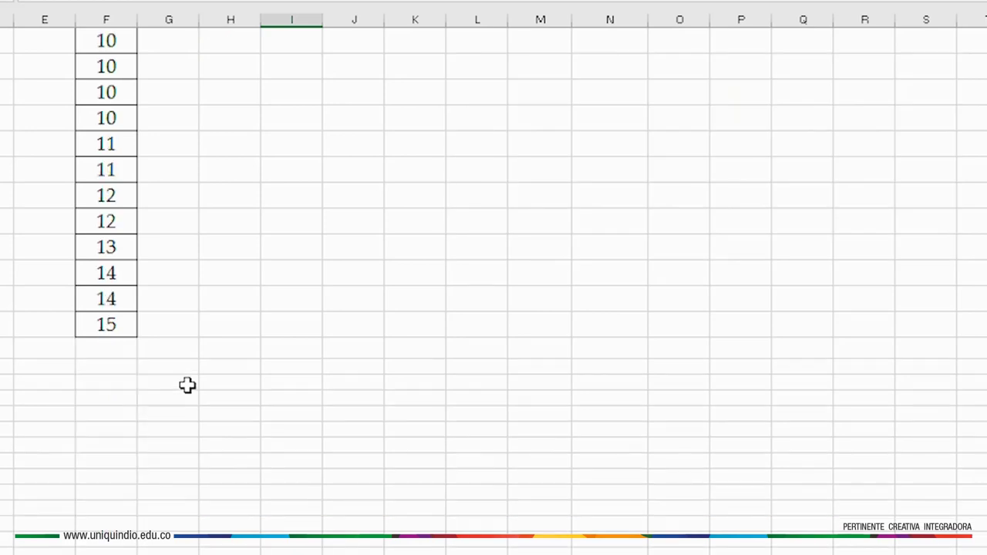
{"action": "left_click", "coordinate": [108, 326]}
{"action": "scroll", "coordinate": [108, 326], "scroll_direction": "up", "scroll_amount": 10}
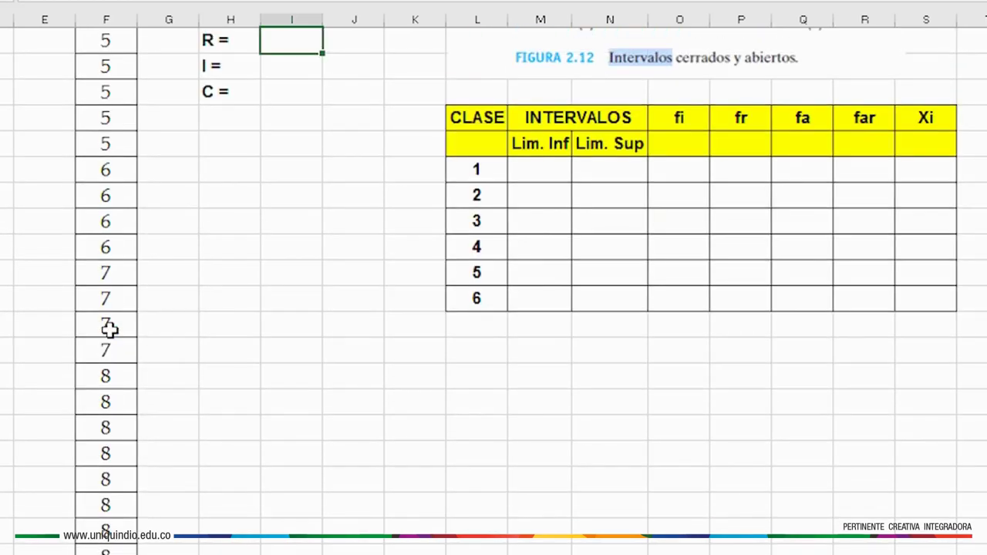
{"action": "scroll", "coordinate": [493, 278], "scroll_direction": "up", "scroll_amount": 2}
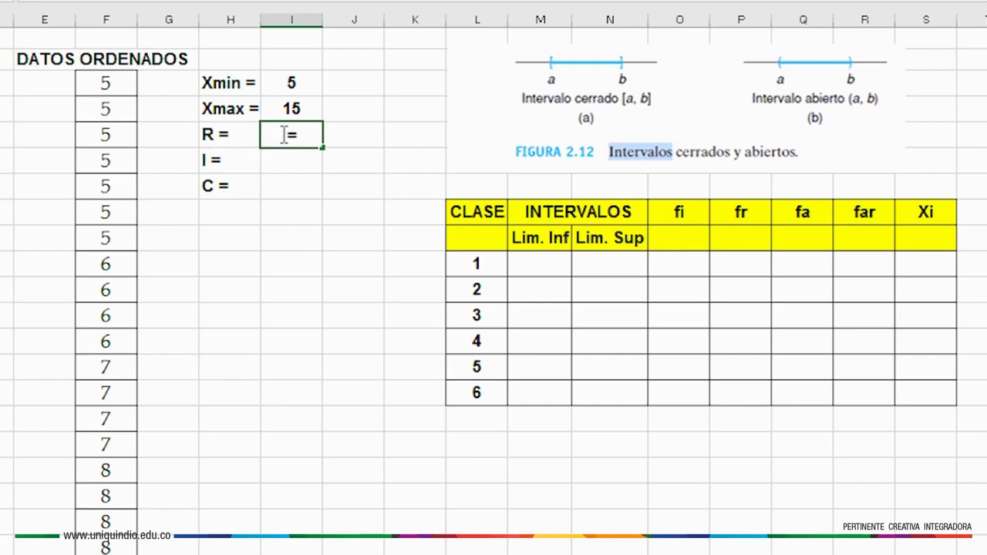
Calculate the range R in I5 with the formula =I4-I3
{"action": "left_click", "coordinate": [289, 110]}
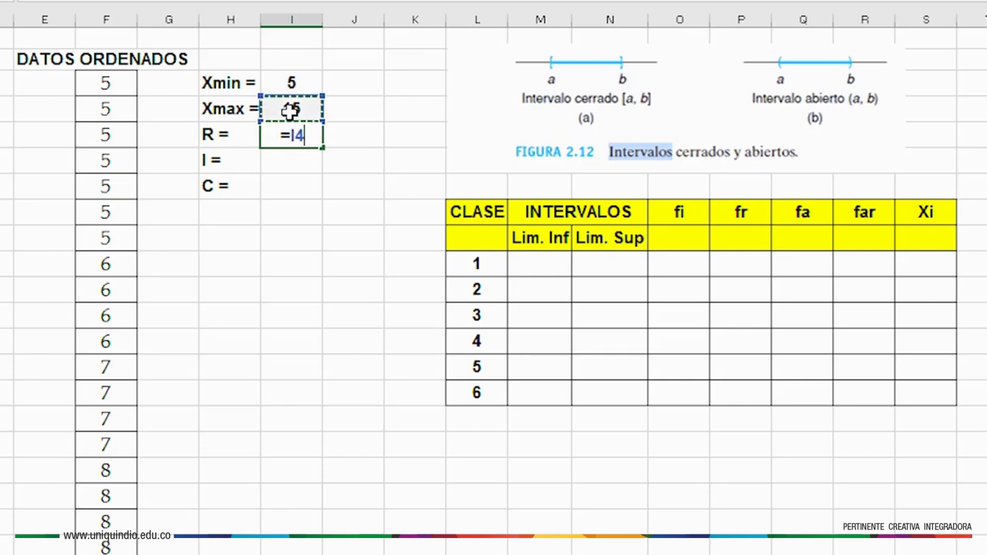
{"action": "type", "text": "-"}
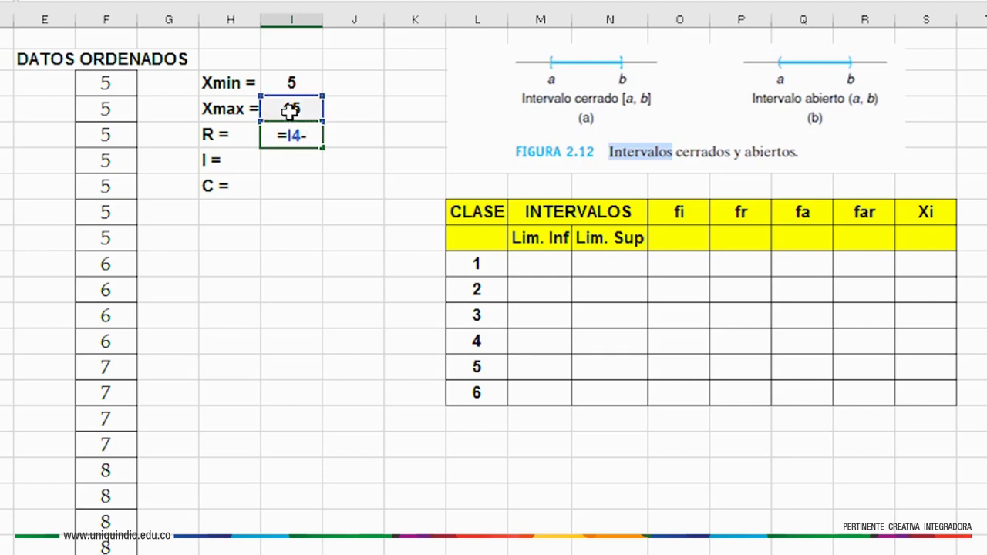
{"action": "left_click", "coordinate": [289, 83]}
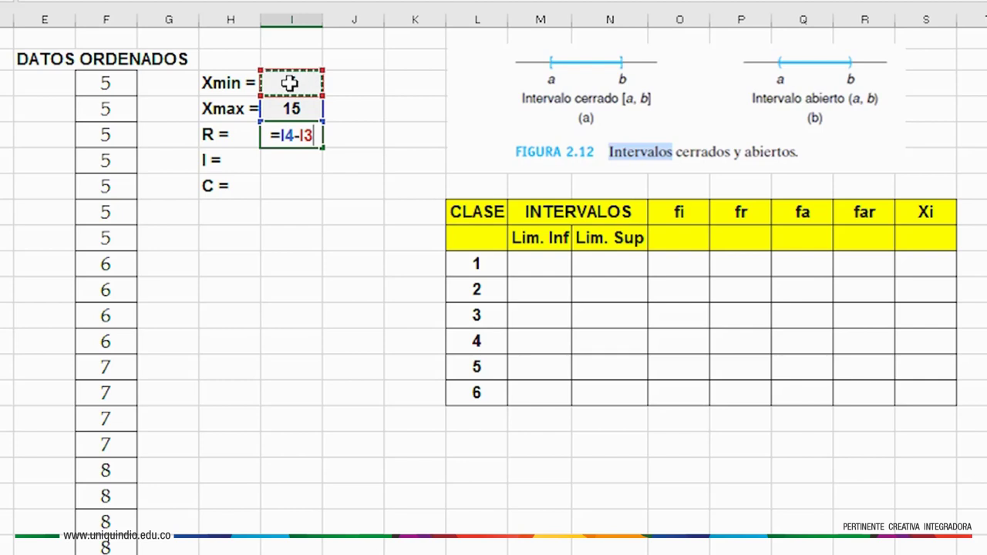
{"action": "key", "text": "Return"}
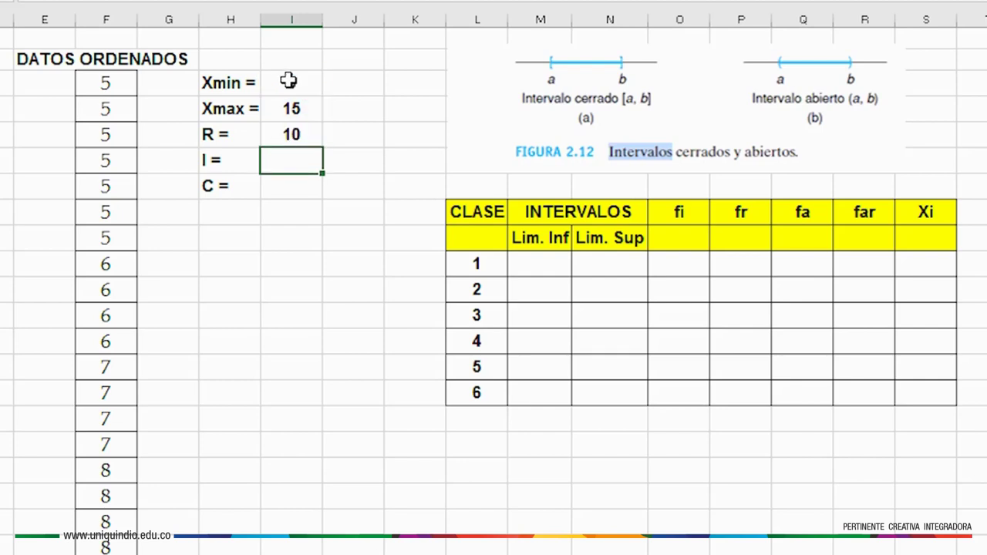
{"action": "left_click", "coordinate": [296, 139]}
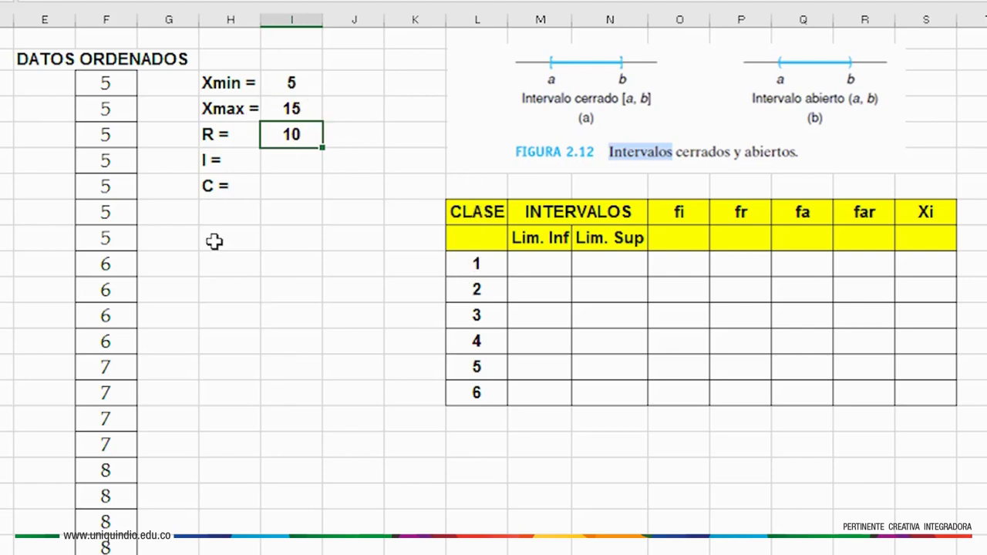
Calculate the number of intervals I in cell I6 with the formula =1+3,322*LOG(40)
{"action": "left_click", "coordinate": [212, 163]}
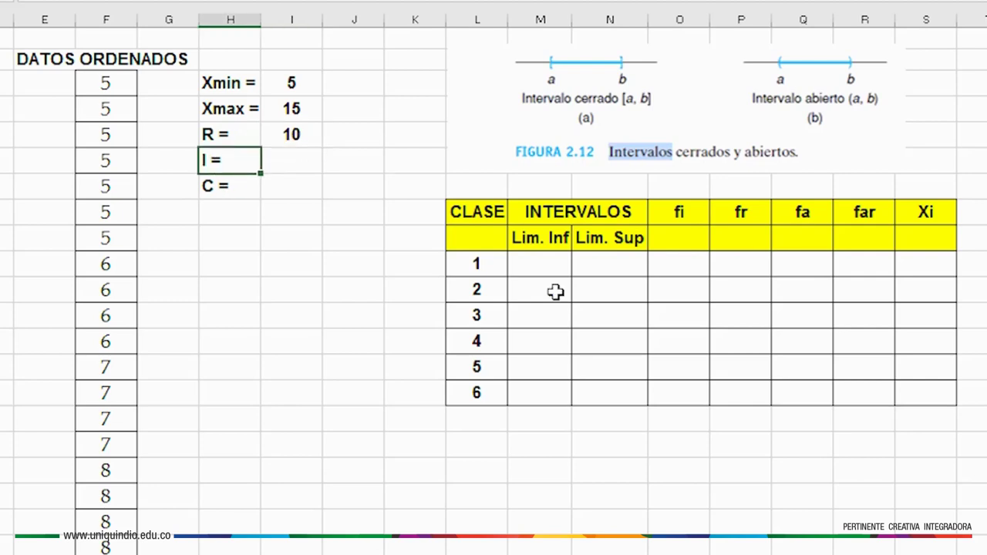
{"action": "left_click", "coordinate": [300, 164]}
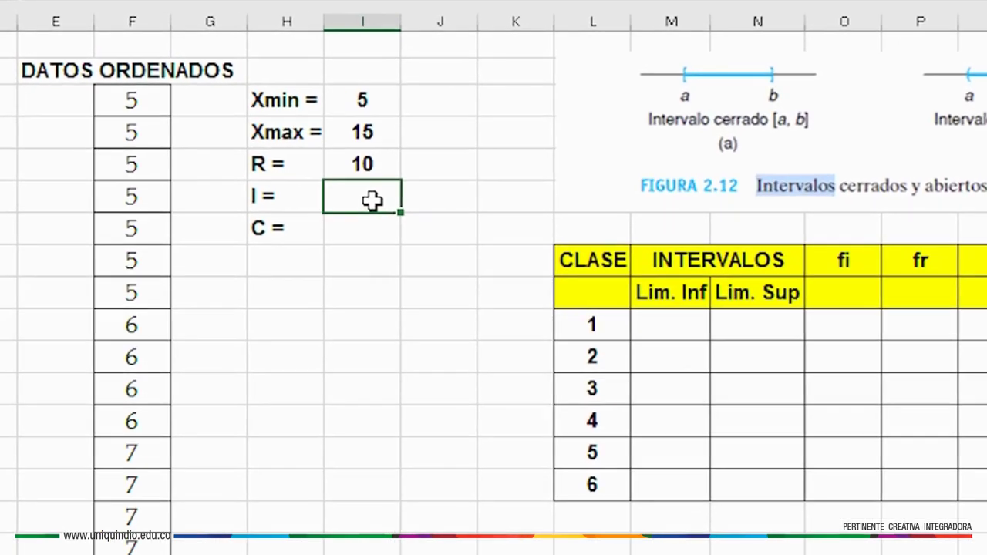
{"action": "type", "text": "=1"}
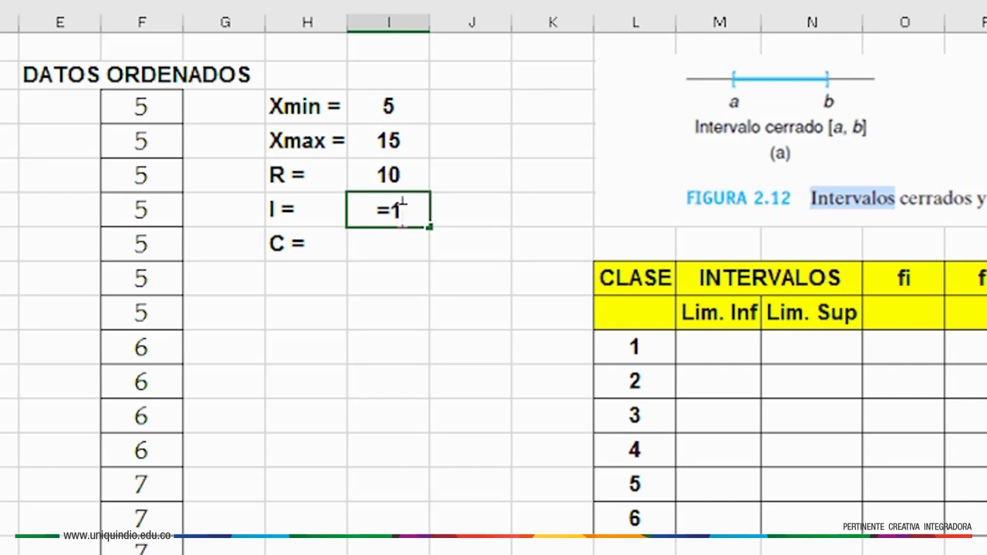
{"action": "type", "text": "+3,3"}
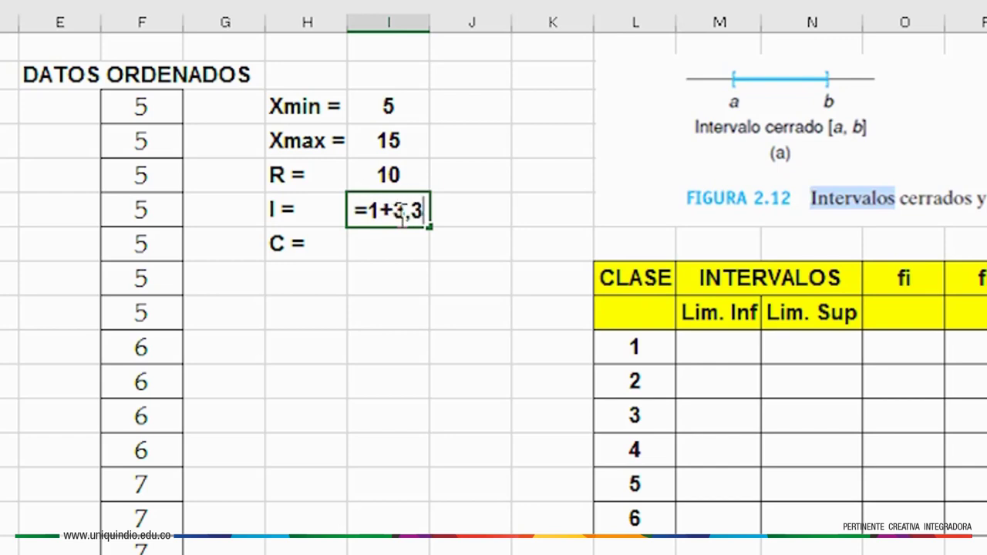
{"action": "type", "text": "22*"}
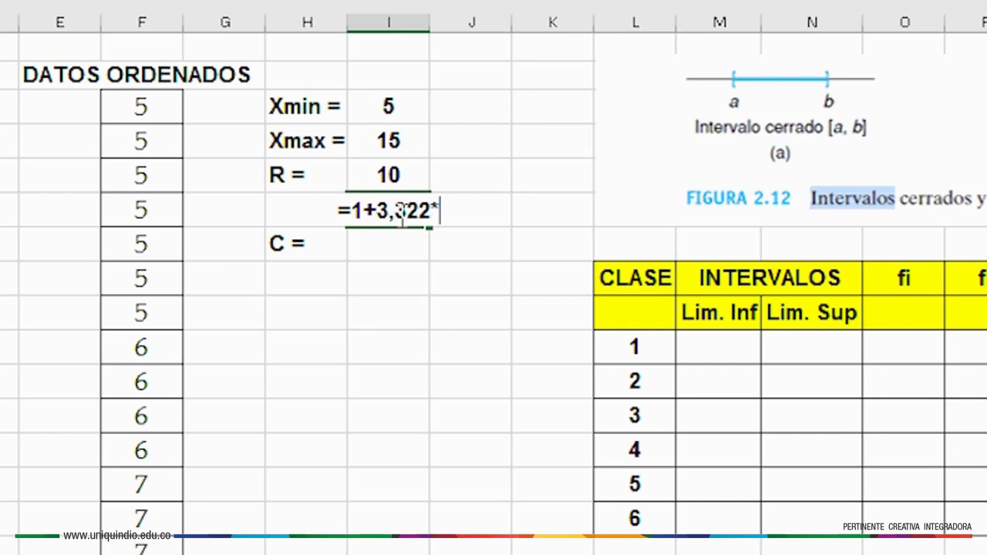
{"action": "type", "text": "LOG"}
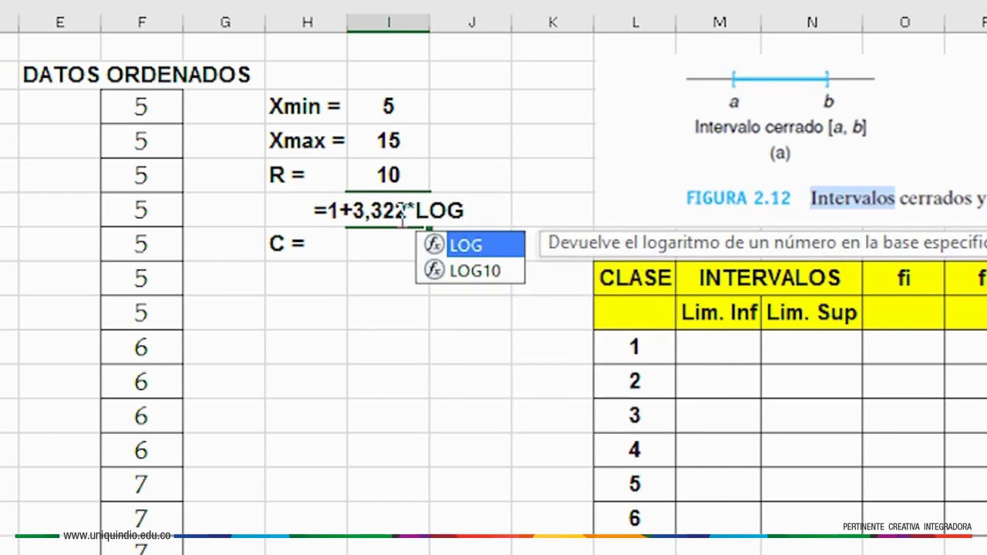
{"action": "type", "text": "("}
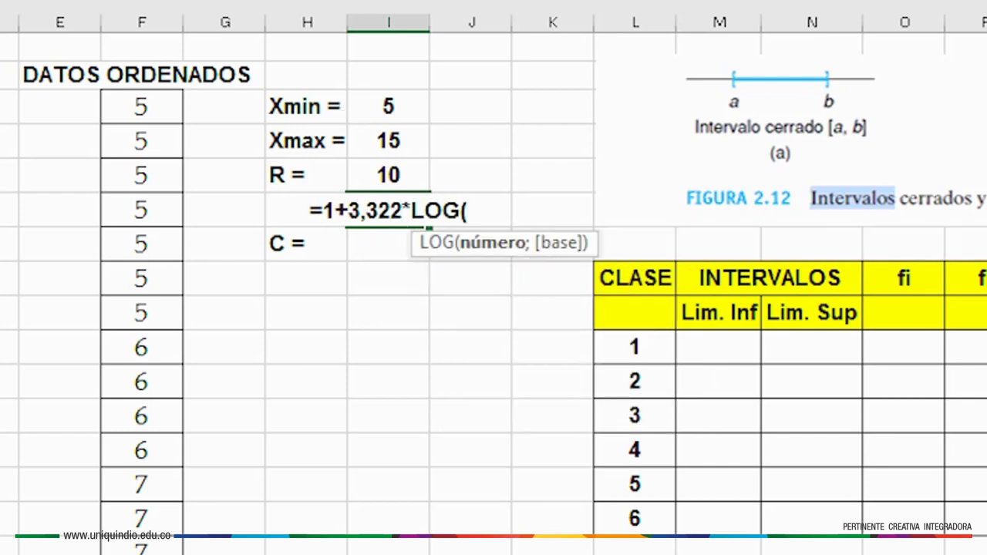
{"action": "type", "text": "40)"}
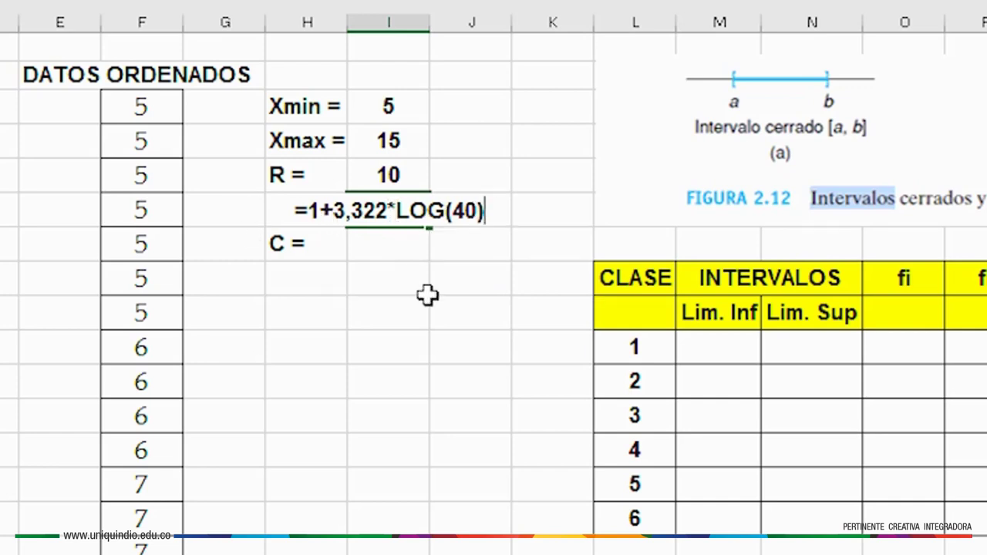
{"action": "key", "text": "Return"}
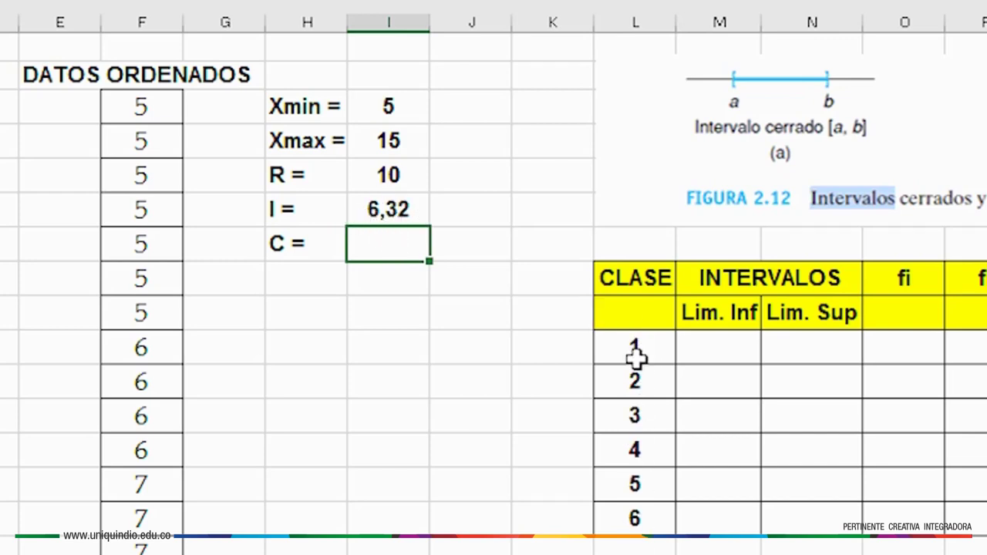
{"action": "left_click", "coordinate": [505, 209]}
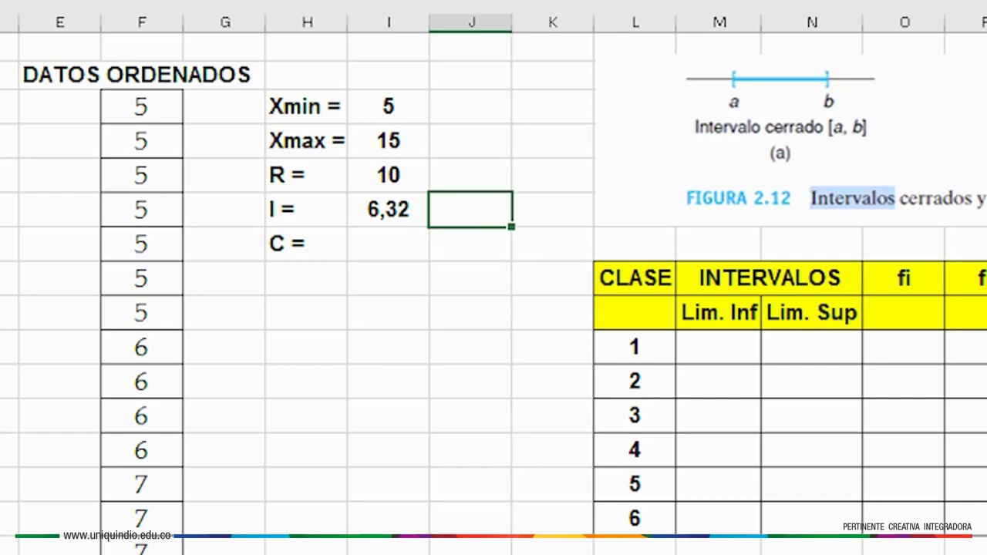
Enter 7 in J6 as the rounded number of intervals and calculate the amplitude C in I7 with the formula =I5/J6
{"action": "left_click", "coordinate": [514, 256]}
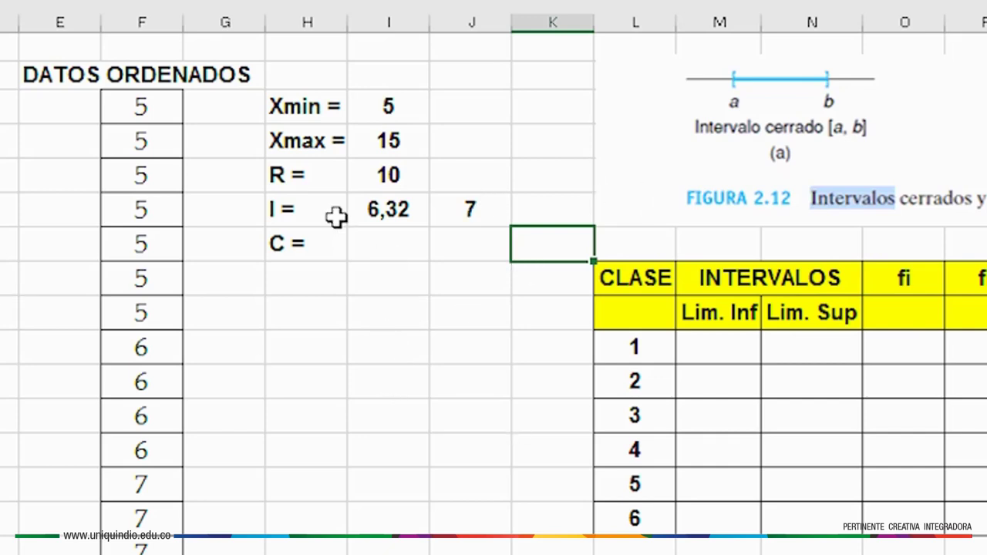
{"action": "left_click", "coordinate": [284, 175]}
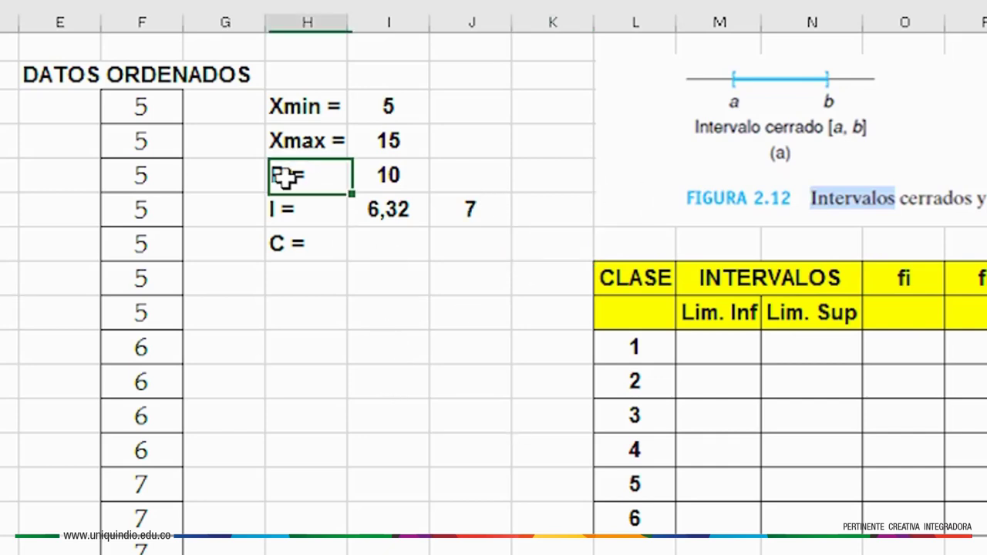
{"action": "left_click", "coordinate": [302, 211]}
{"action": "left_click", "coordinate": [393, 251]}
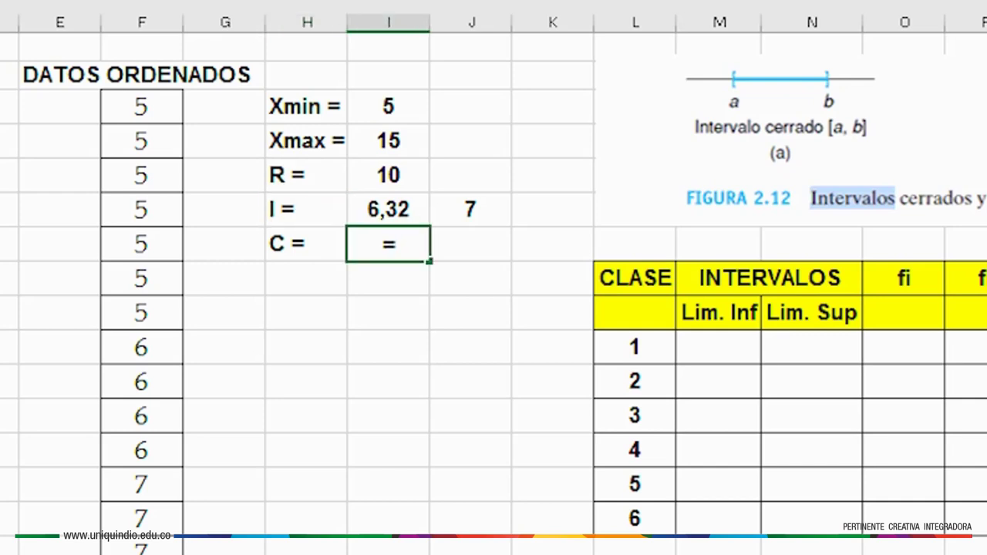
{"action": "type", "text": "="}
{"action": "left_click", "coordinate": [398, 177]}
{"action": "type", "text": "/"}
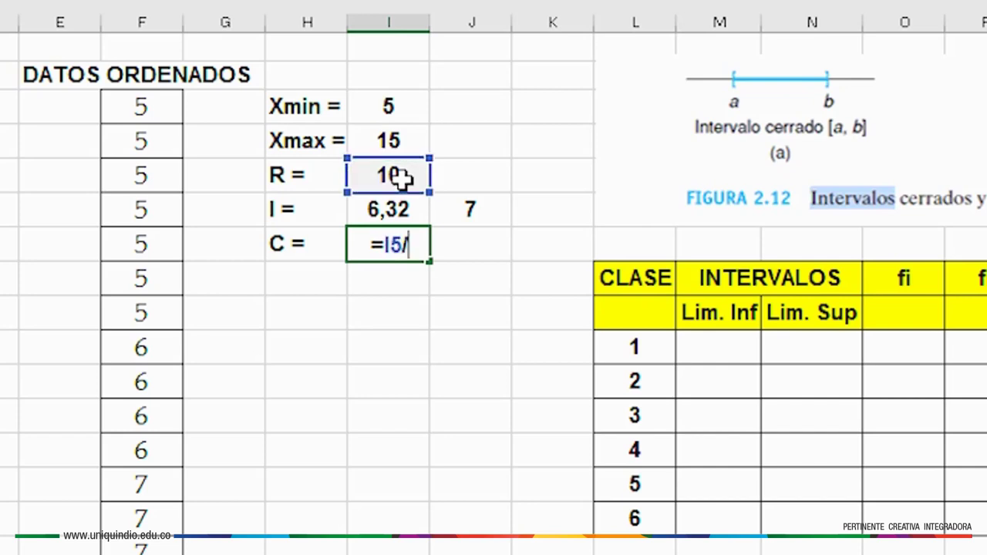
{"action": "left_click", "coordinate": [465, 224]}
{"action": "key", "text": "Return"}
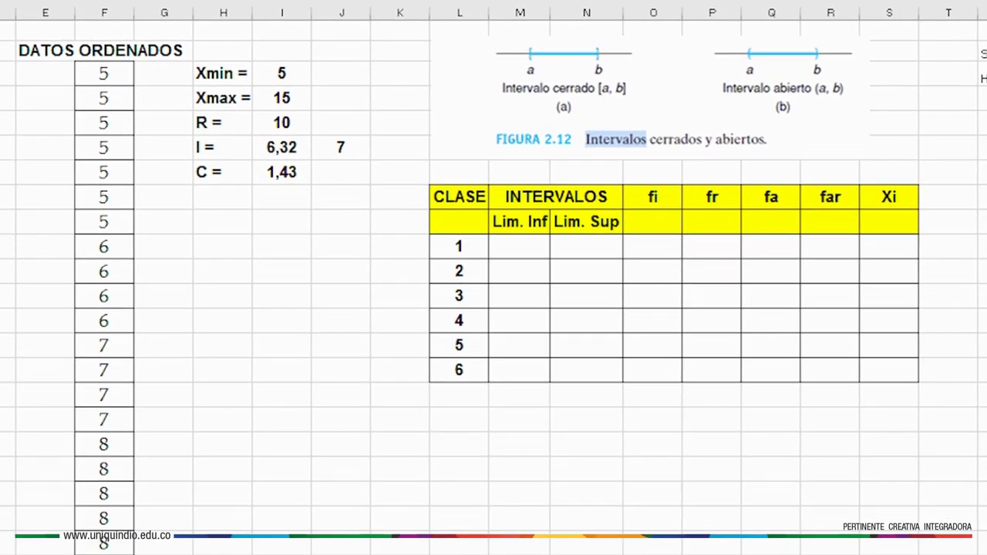
Enter 2 in J7 as the rounded-up amplitude C
{"action": "scroll", "coordinate": [494, 287], "scroll_direction": "down", "scroll_amount": 5}
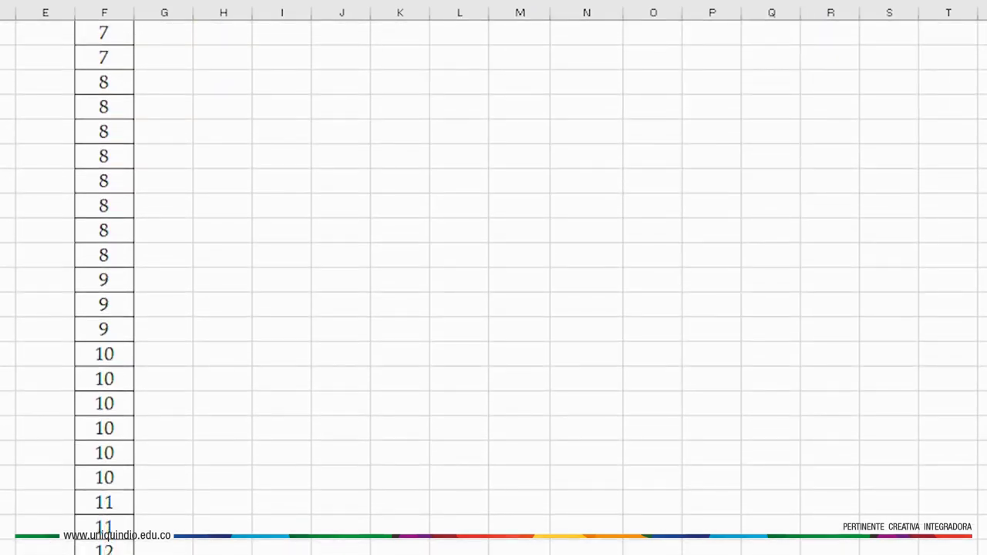
{"action": "scroll", "coordinate": [35, 206], "scroll_direction": "up", "scroll_amount": 5}
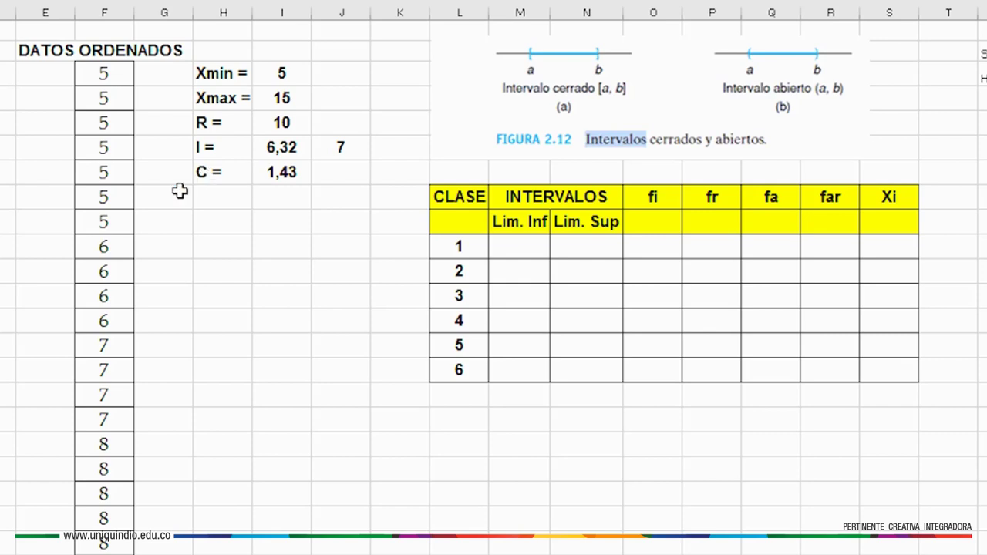
{"action": "left_click", "coordinate": [336, 173]}
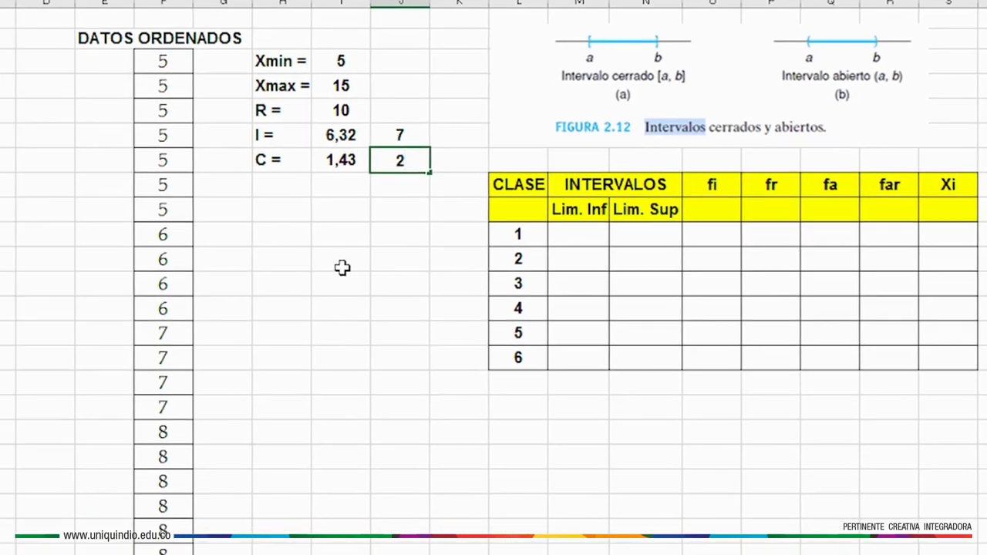
{"action": "left_click", "coordinate": [282, 271]}
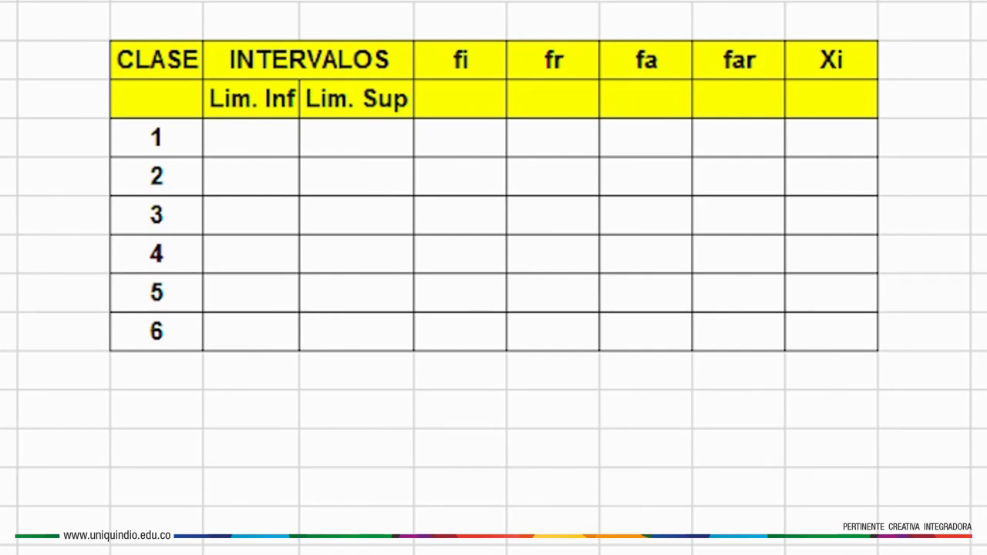
Review the frequency table's column headings: CLASE, INTERVALOS, fi, fr, fa, far and Xi
{"action": "left_click", "coordinate": [55, 240]}
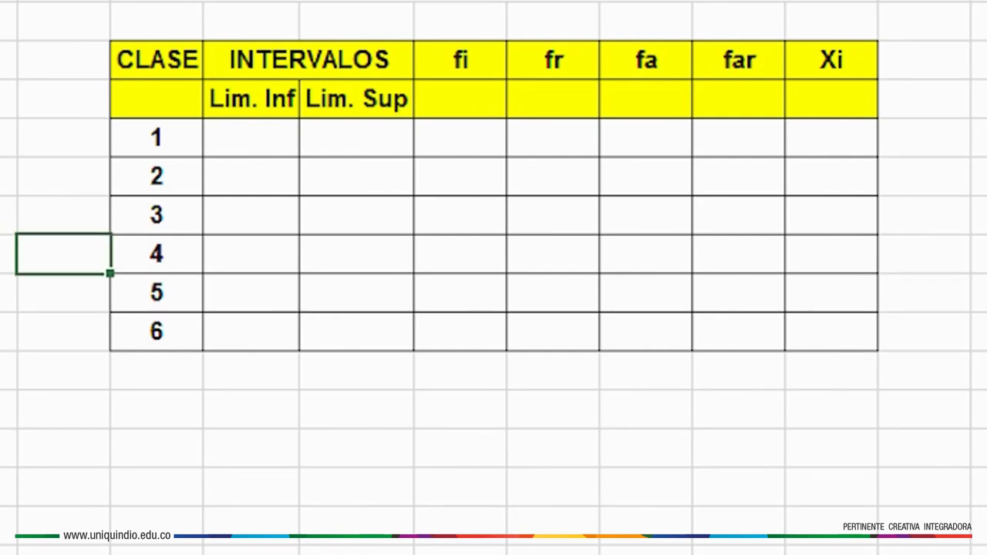
{"action": "left_click", "coordinate": [149, 66]}
{"action": "left_click", "coordinate": [242, 48]}
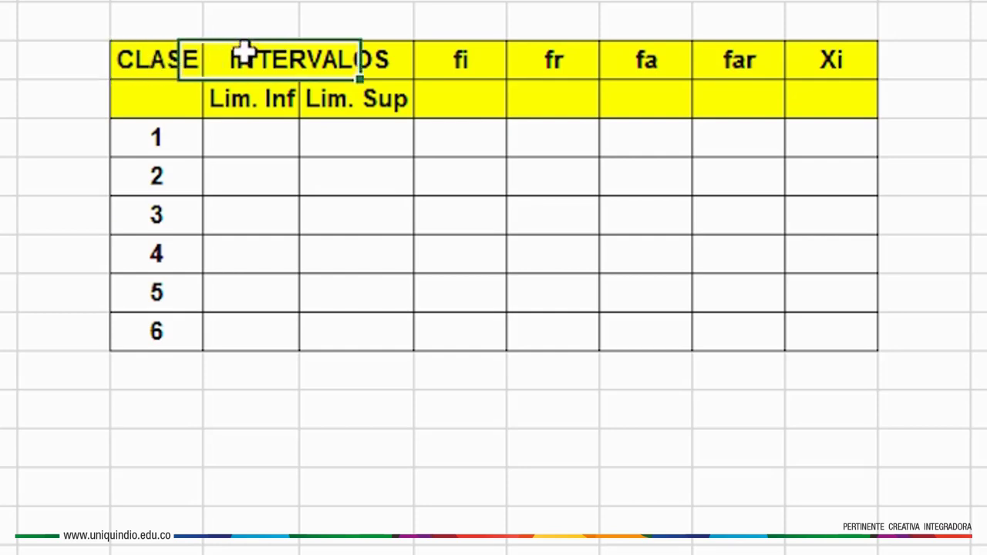
{"action": "left_click", "coordinate": [462, 65]}
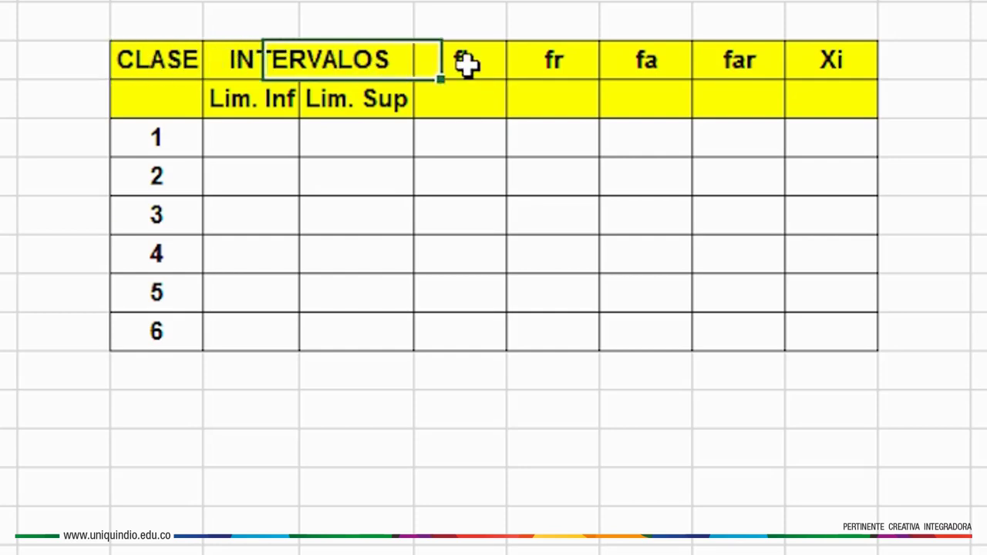
{"action": "left_click", "coordinate": [545, 56]}
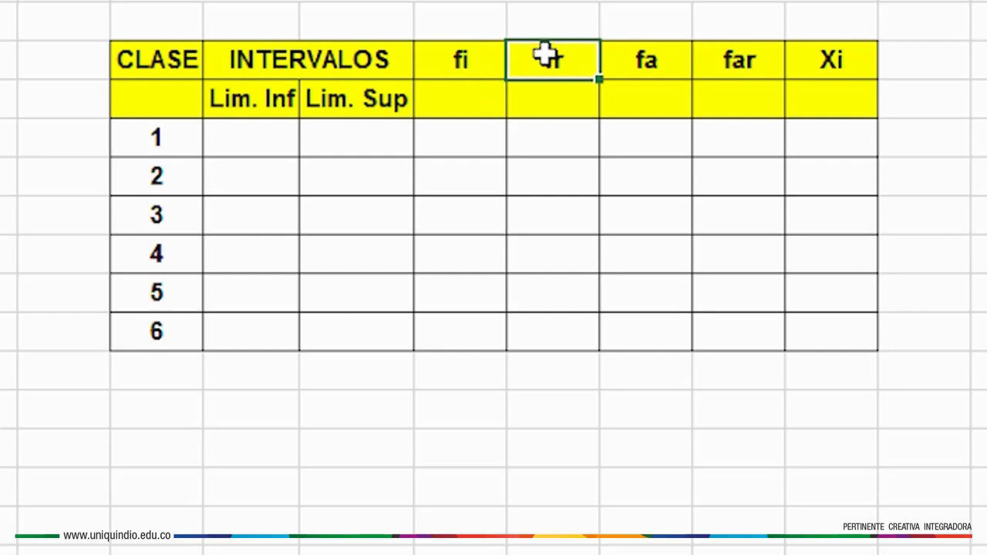
{"action": "left_click", "coordinate": [644, 63]}
{"action": "type", "text": "fa"}
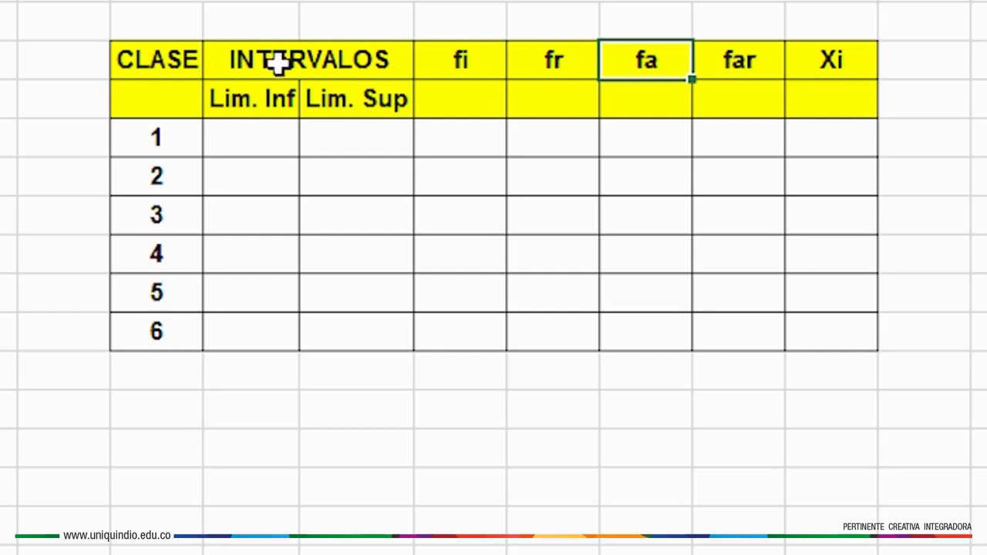
{"action": "left_click", "coordinate": [755, 68]}
{"action": "type", "text": "far"}
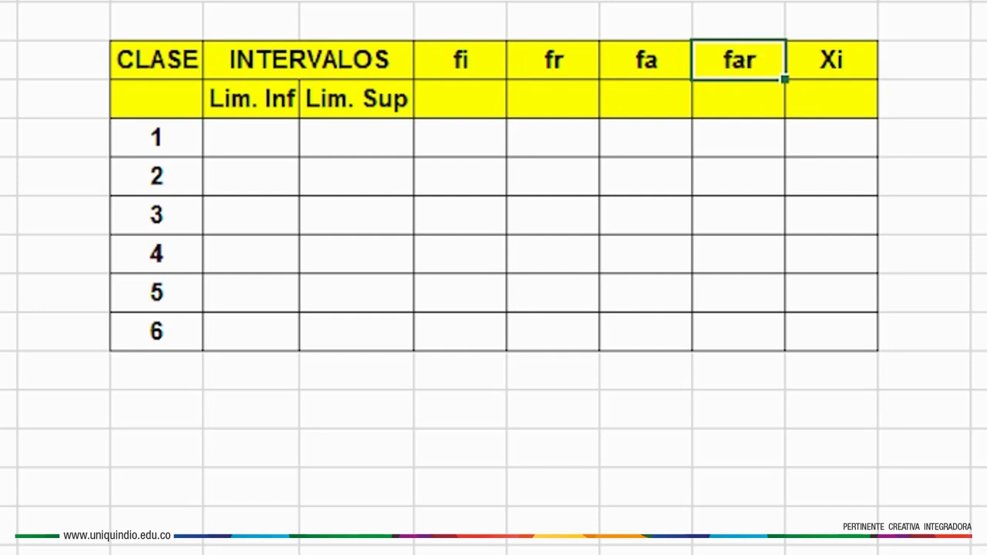
{"action": "left_click", "coordinate": [842, 57]}
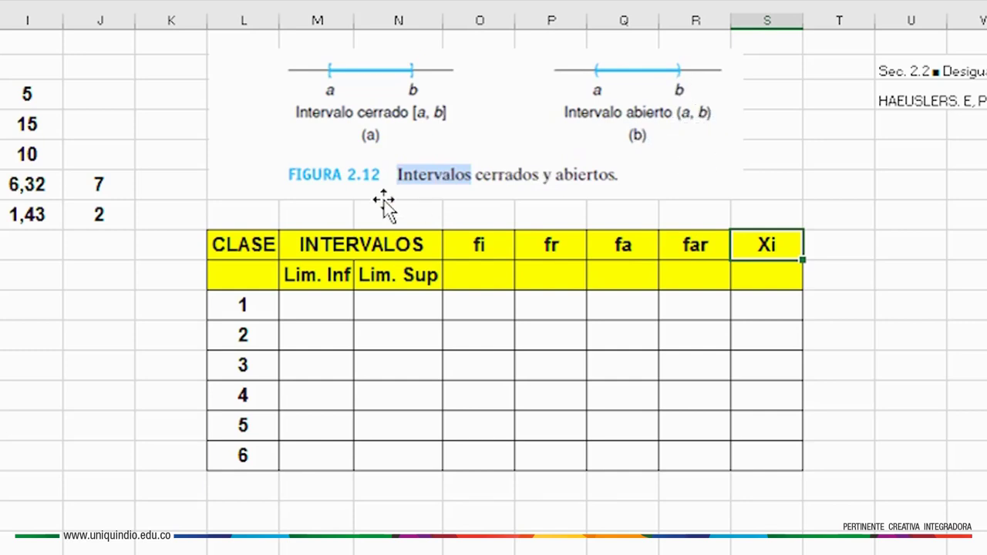
Set the lower limit of class 1 in M10 to Xmin with the formula =I3
{"action": "left_click", "coordinate": [310, 305]}
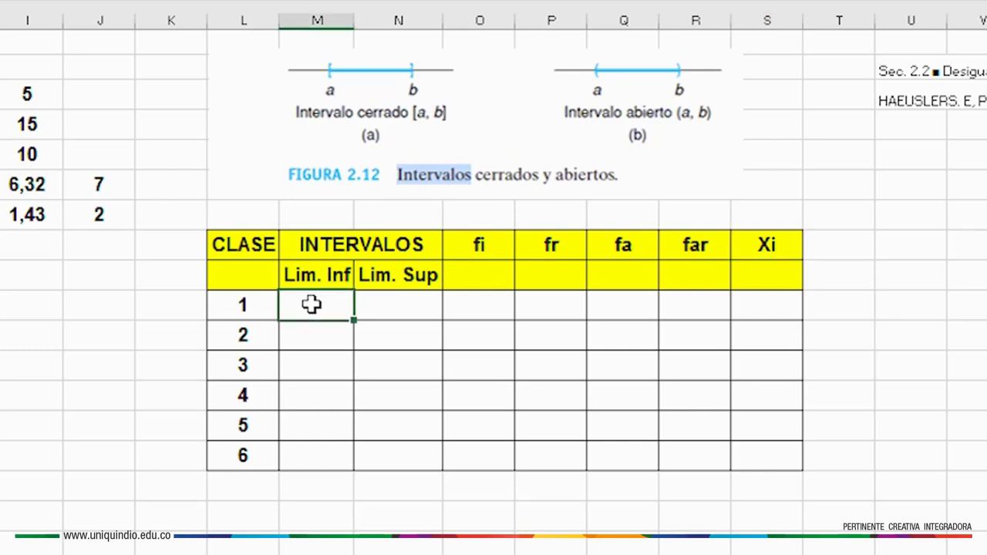
{"action": "left_click", "coordinate": [402, 310]}
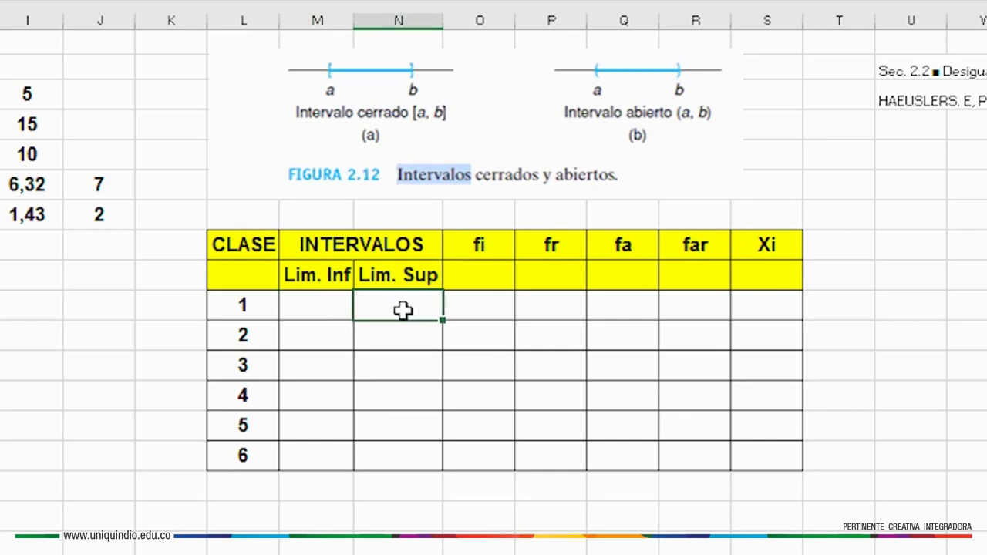
{"action": "left_click", "coordinate": [329, 311]}
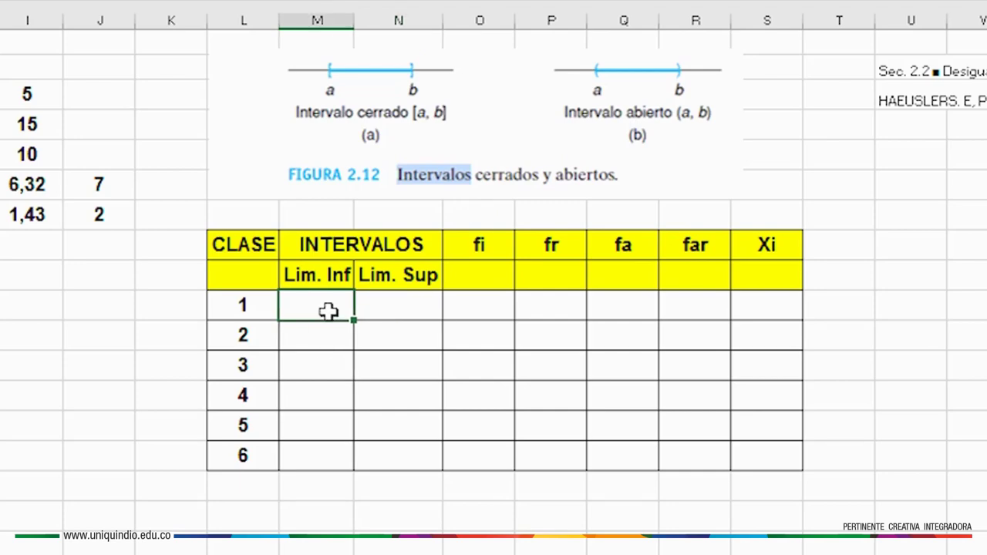
{"action": "type", "text": "="}
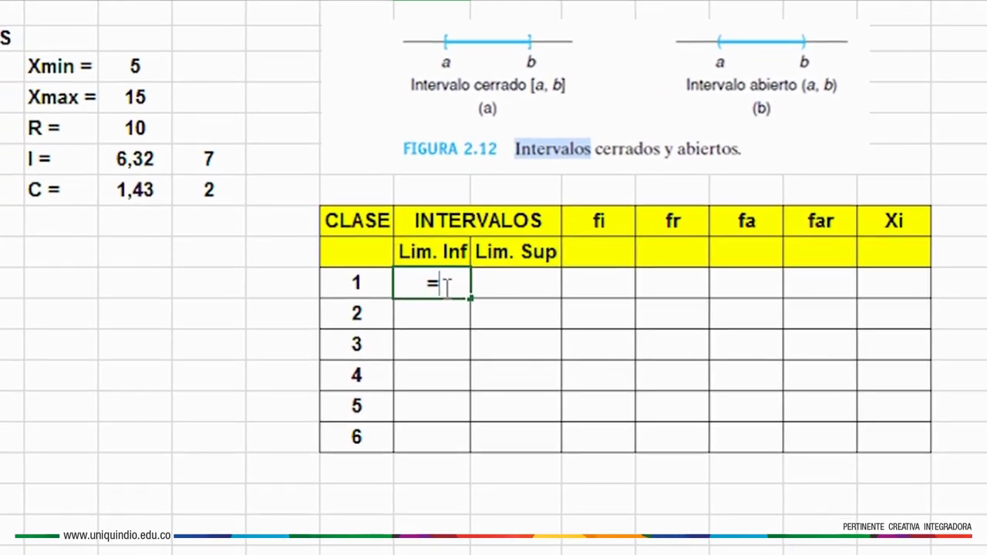
{"action": "left_click", "coordinate": [149, 66]}
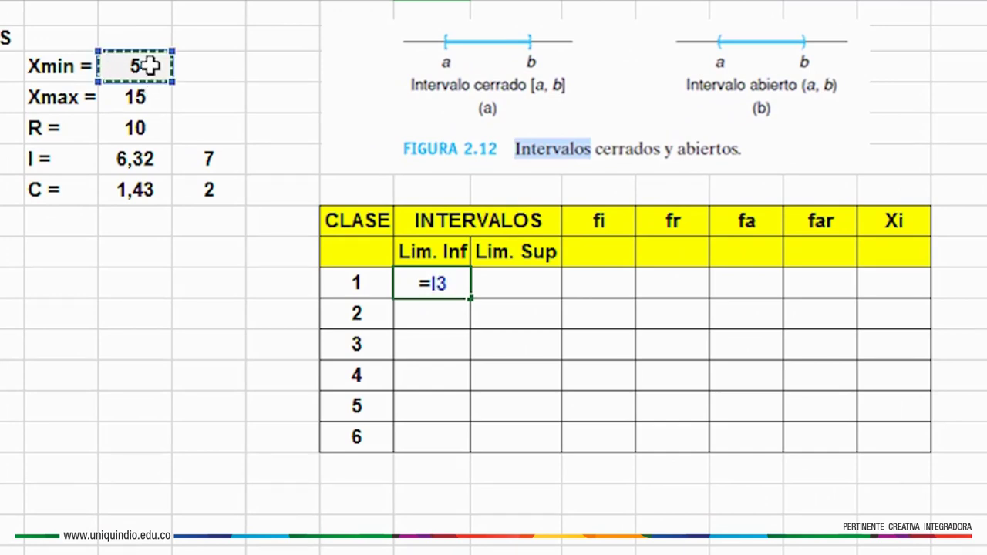
{"action": "key", "text": "Return"}
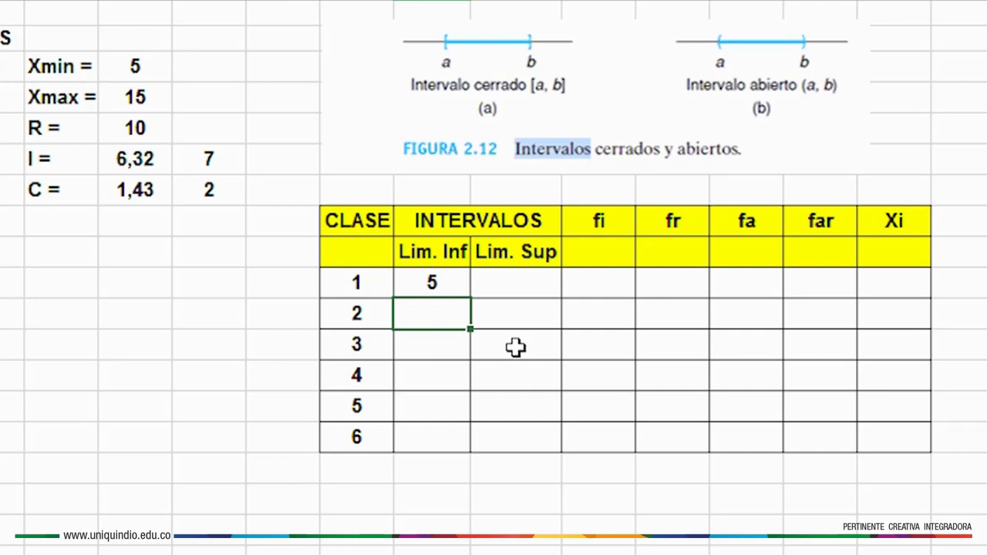
Build the upper limit formula for class 1 in N10, starting from the class's lower limit in M10
{"action": "left_click", "coordinate": [526, 282]}
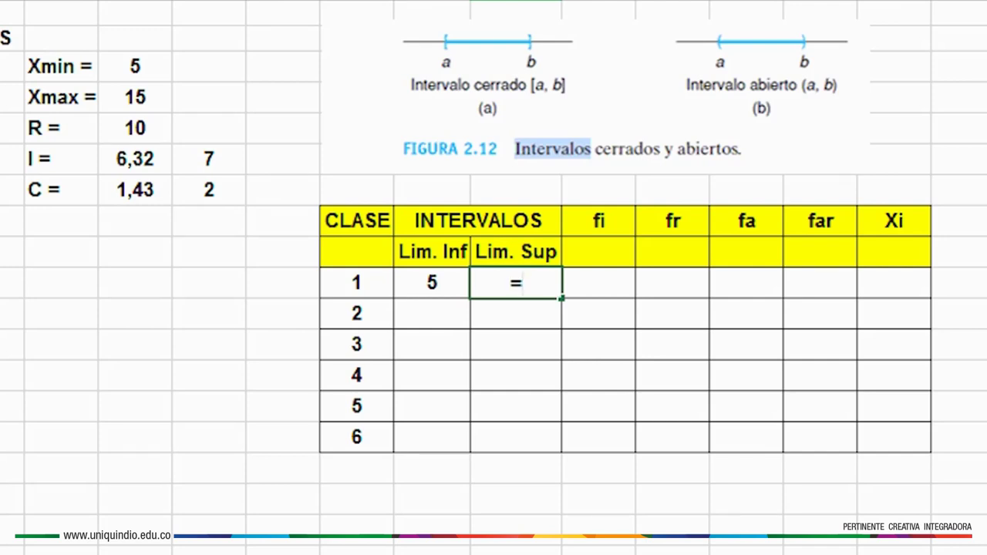
{"action": "type", "text": "="}
{"action": "left_click", "coordinate": [434, 282]}
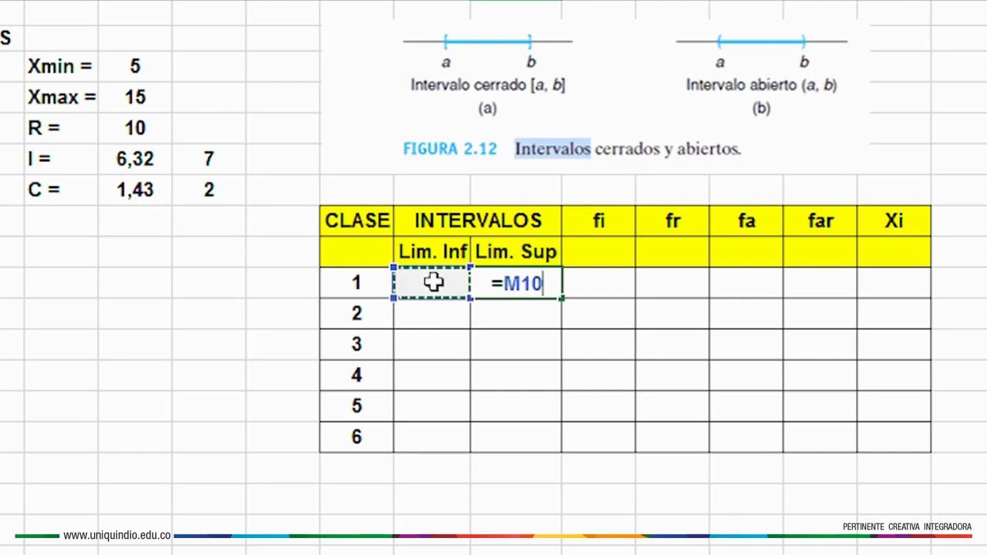
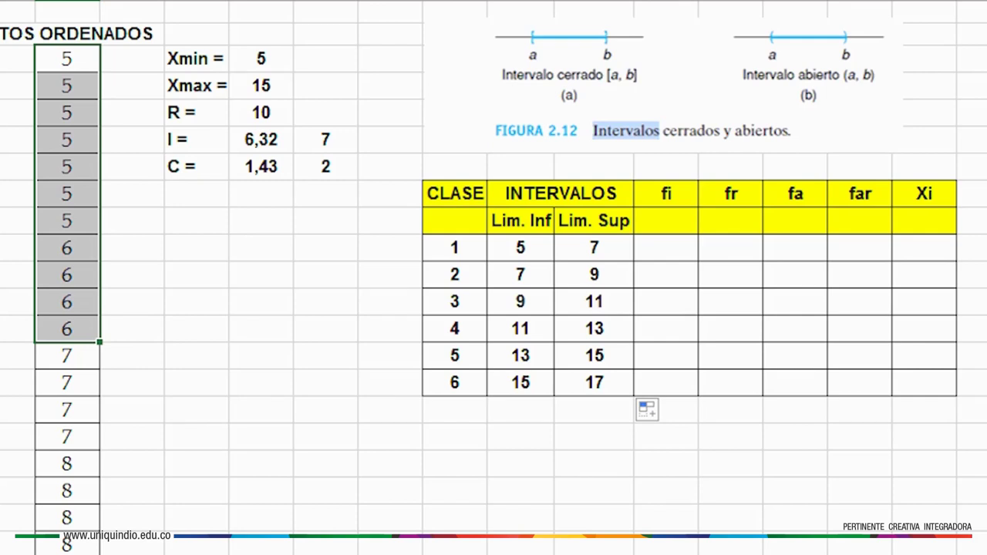
Enter the absolute frequencies fi, 11 for class 1 and 12 for class 2, counting the 7s and 8s in the sorted data for class 2
{"action": "left_click", "coordinate": [668, 248]}
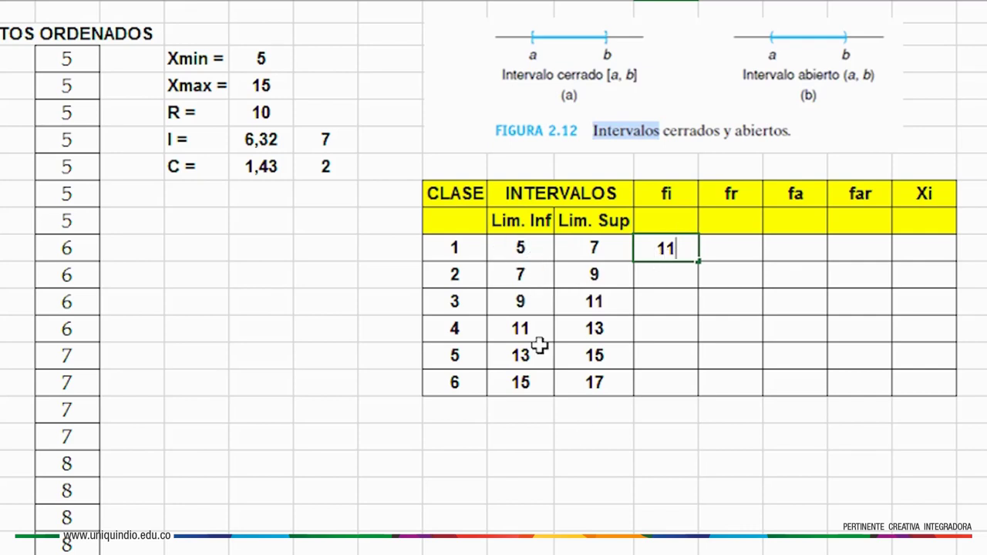
{"action": "left_click", "coordinate": [672, 280]}
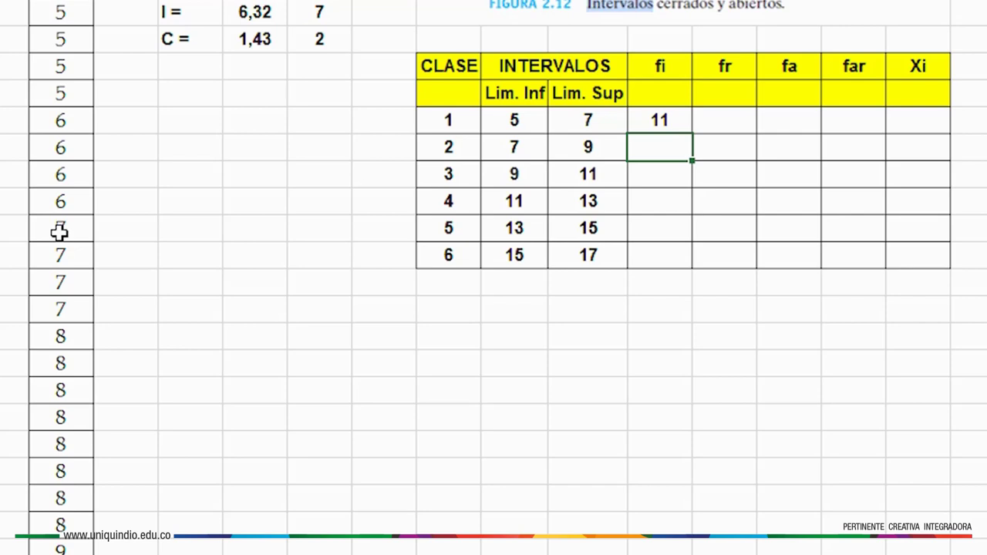
{"action": "left_click_drag", "start_coordinate": [60, 232], "coordinate": [68, 533]}
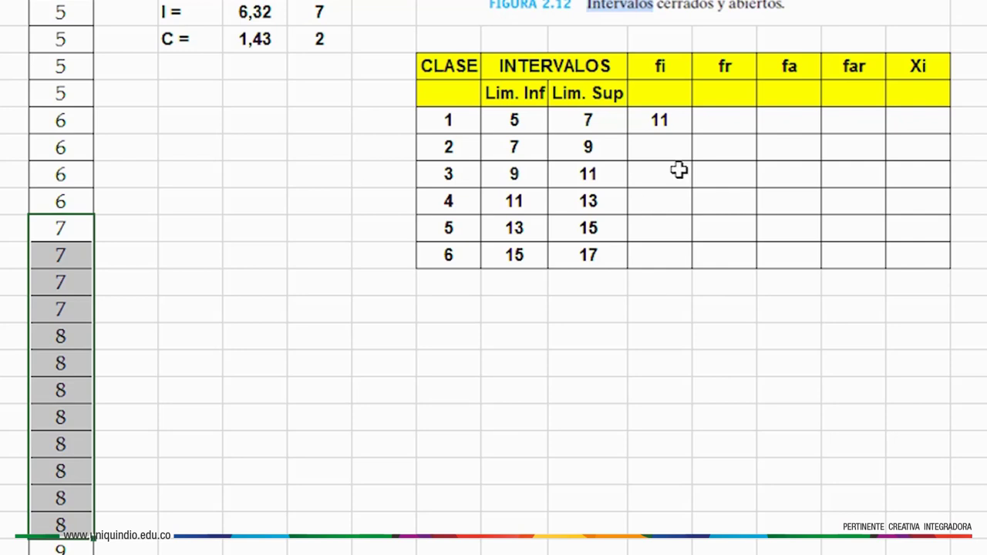
{"action": "left_click", "coordinate": [672, 148]}
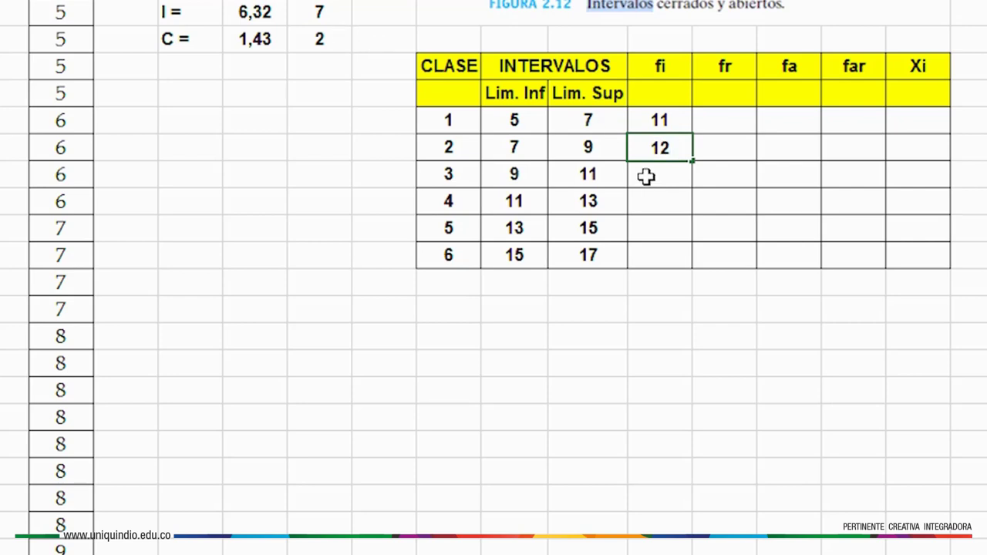
{"action": "key", "text": "Return"}
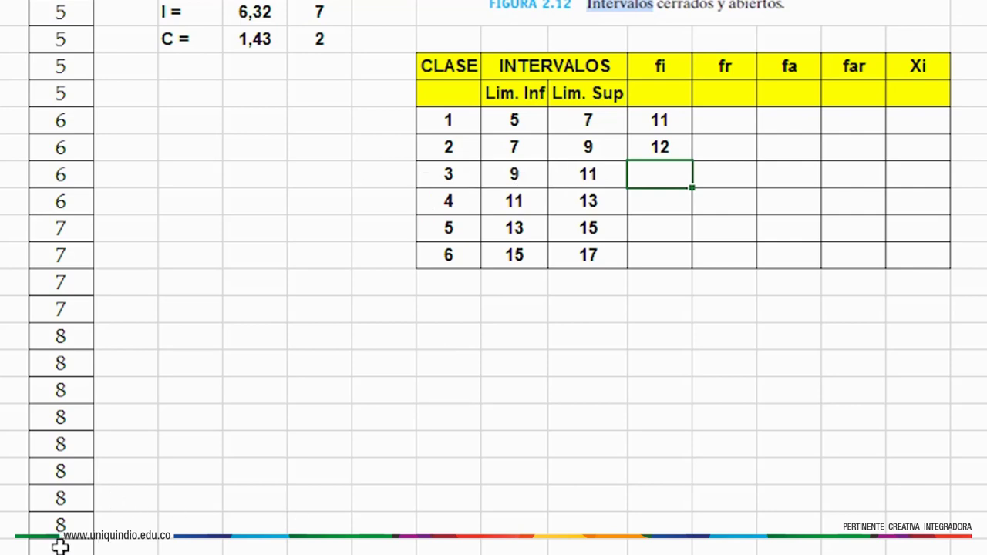
Count the sorted values from 9 up to below 11 and enter 9 as the fi of class 3
{"action": "left_click", "coordinate": [60, 545]}
{"action": "left_click_drag", "start_coordinate": [60, 546], "coordinate": [69, 423]}
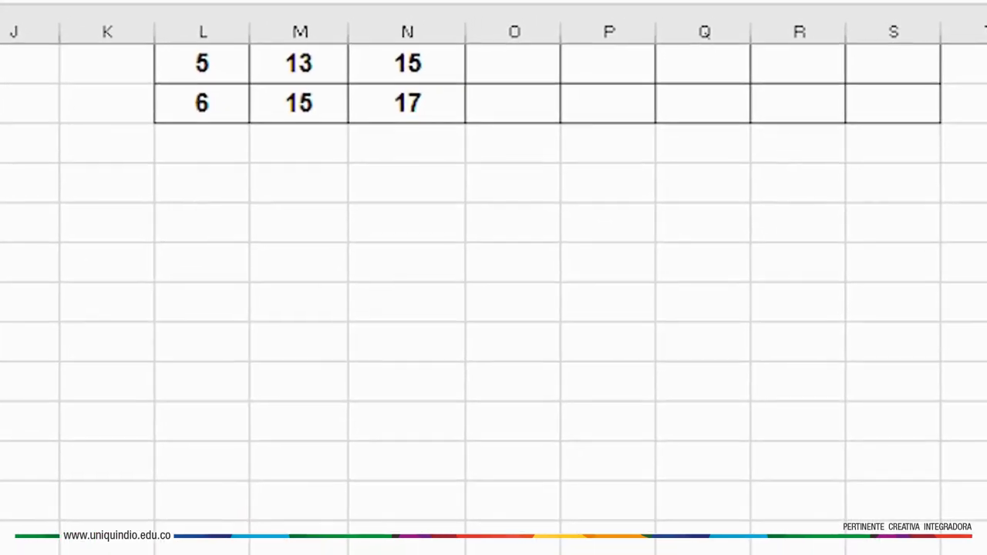
{"action": "scroll", "coordinate": [530, 183], "scroll_direction": "up", "scroll_amount": 2}
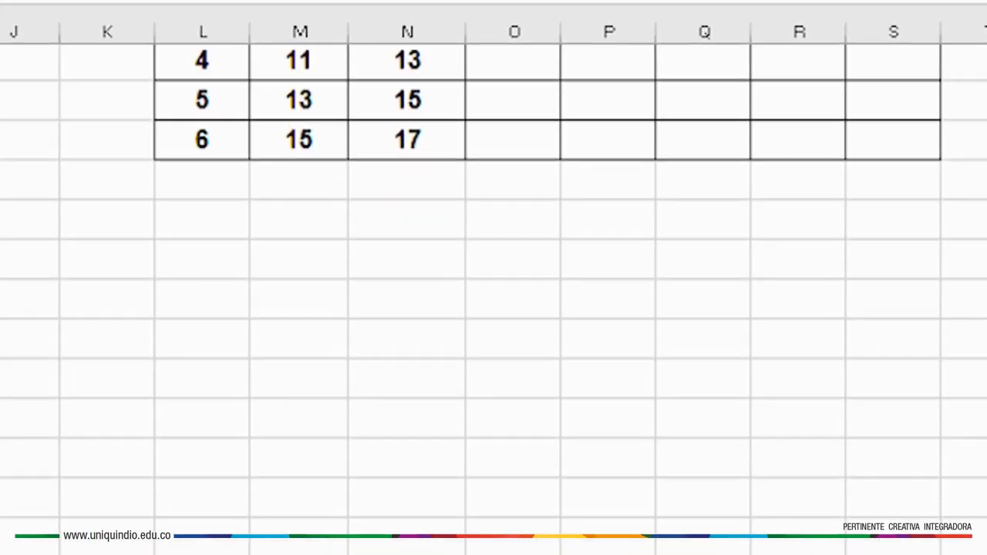
{"action": "left_click", "coordinate": [530, 183]}
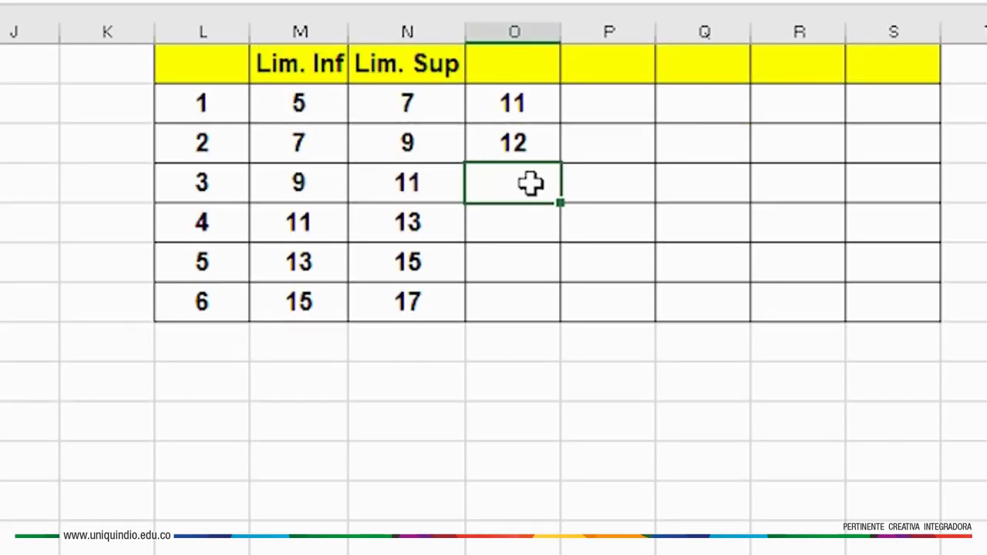
{"action": "type", "text": "9"}
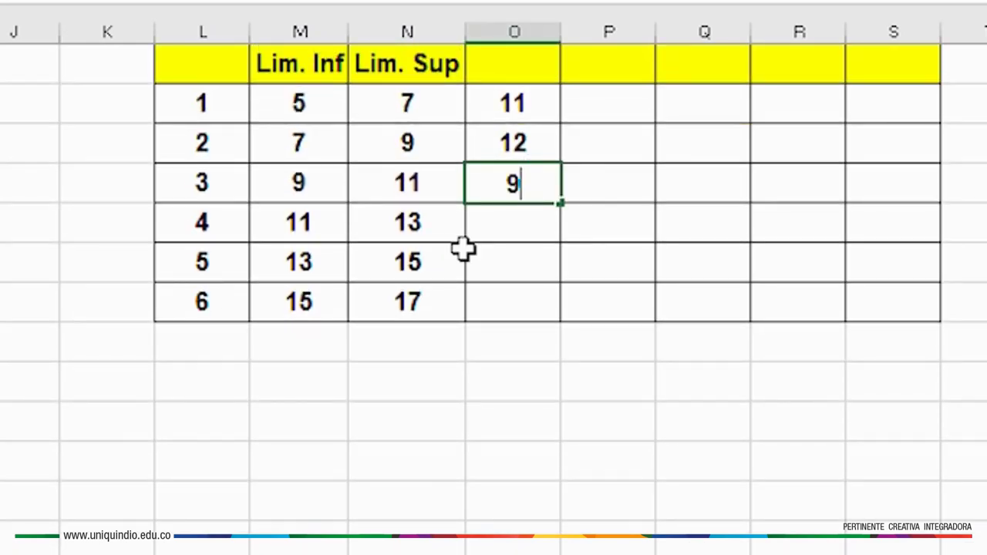
{"action": "left_click", "coordinate": [490, 229]}
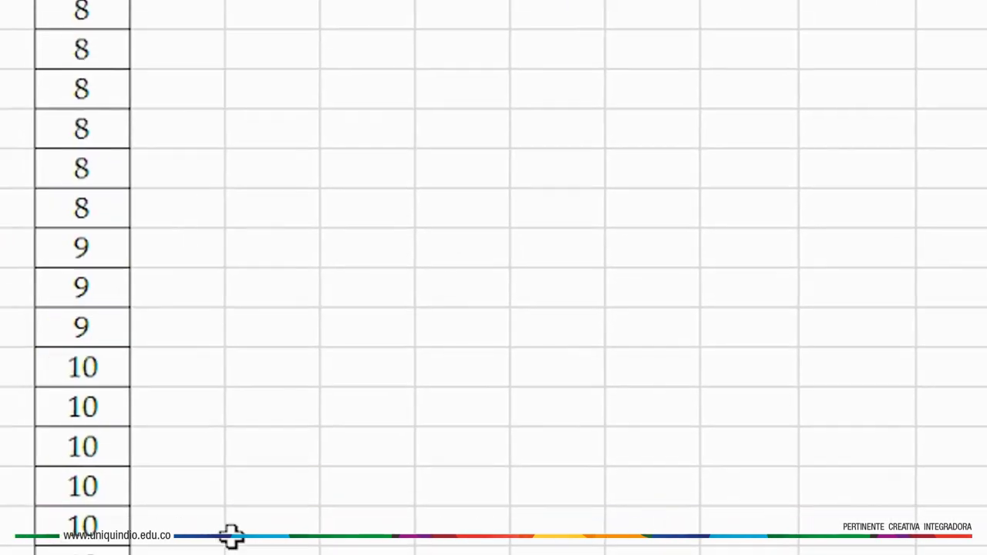
Count the sorted values from 11 up to below 13 and enter 4 as the fi of class 4
{"action": "scroll", "coordinate": [355, 503], "scroll_direction": "down", "scroll_amount": 2}
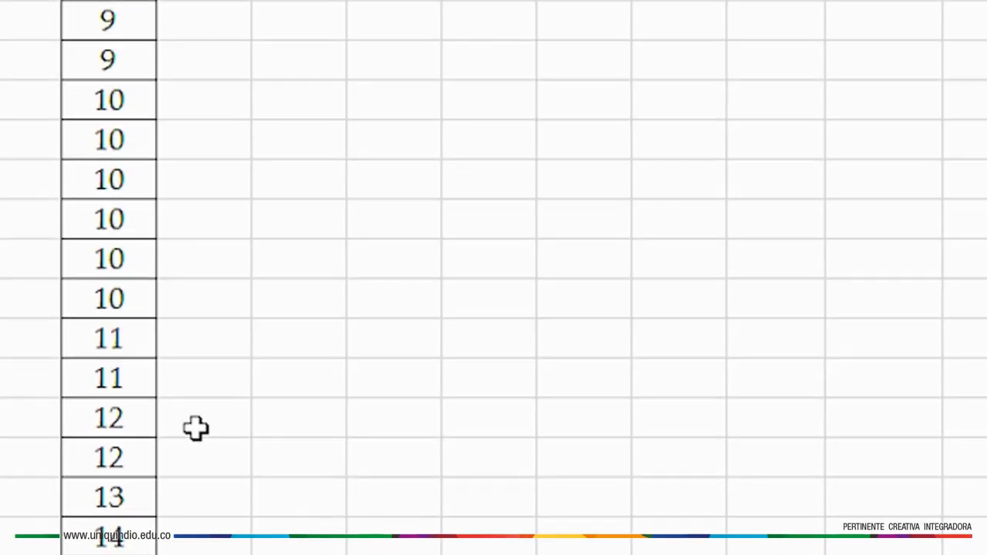
{"action": "left_click_drag", "start_coordinate": [110, 336], "coordinate": [115, 434]}
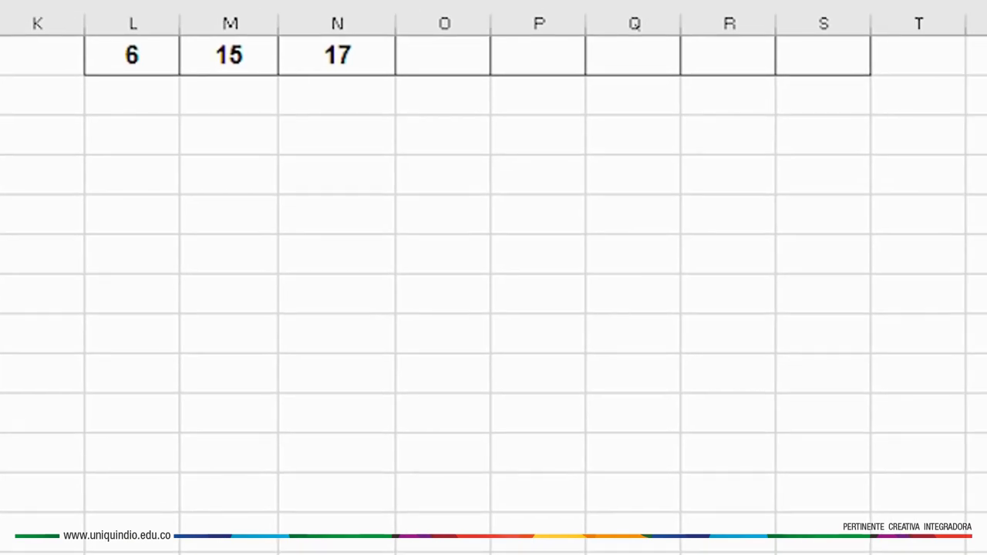
{"action": "scroll", "coordinate": [455, 231], "scroll_direction": "up", "scroll_amount": 2}
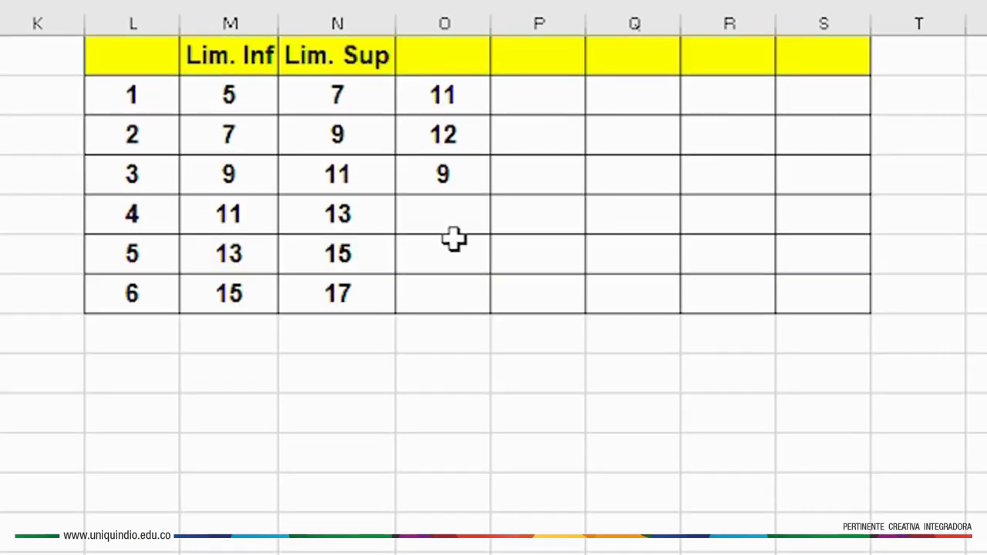
{"action": "left_click", "coordinate": [460, 223]}
{"action": "type", "text": "4"}
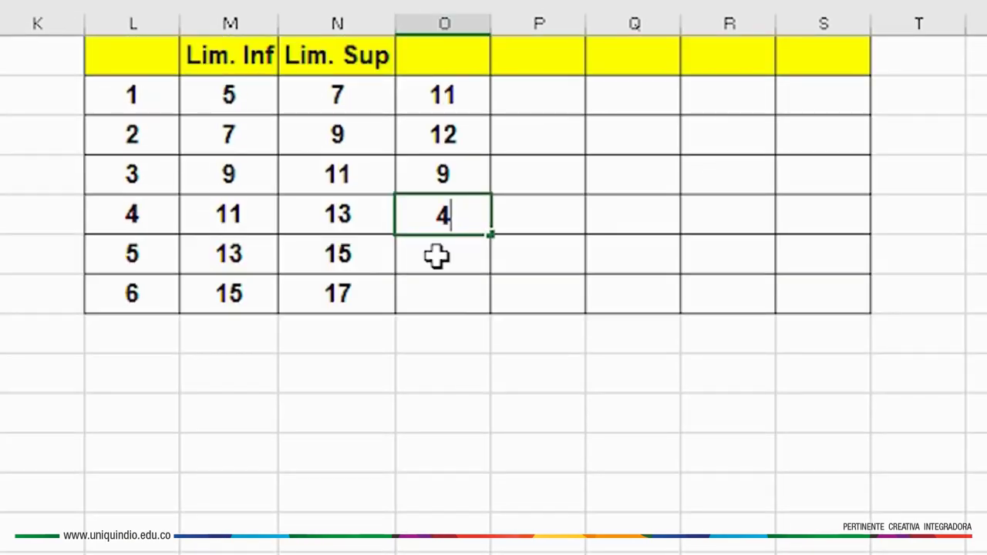
{"action": "left_click", "coordinate": [439, 257]}
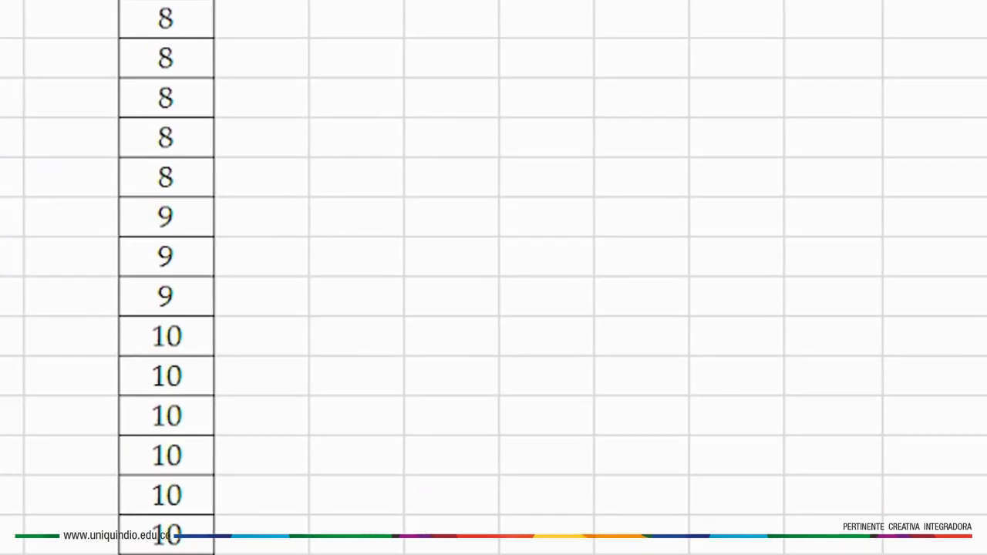
Count the sorted values from 13 up to below 15 and enter 3 as the fi of class 5
{"action": "scroll", "coordinate": [424, 476], "scroll_direction": "down", "scroll_amount": 2}
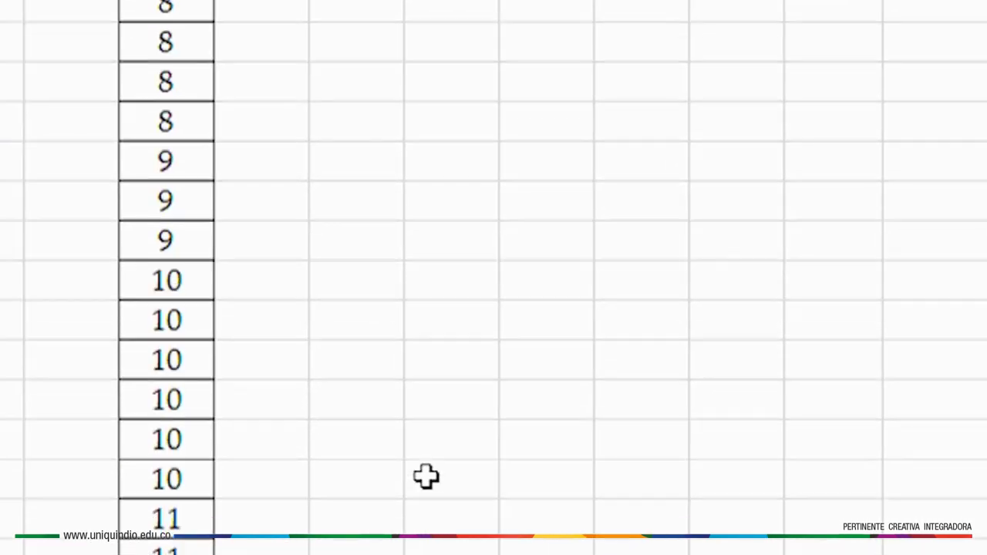
{"action": "scroll", "coordinate": [436, 460], "scroll_direction": "down", "scroll_amount": 3}
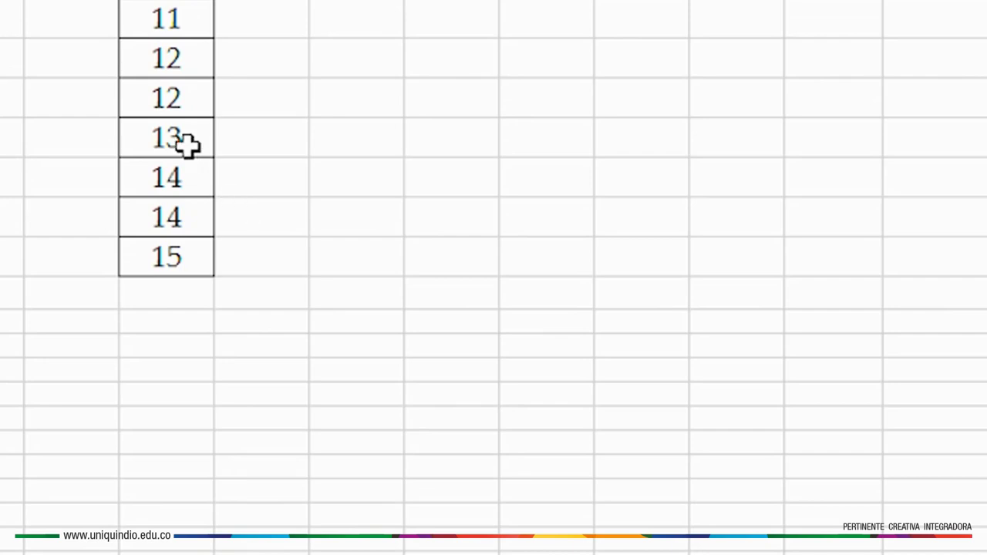
{"action": "left_click", "coordinate": [189, 136]}
{"action": "left_click_drag", "start_coordinate": [189, 136], "coordinate": [187, 203]}
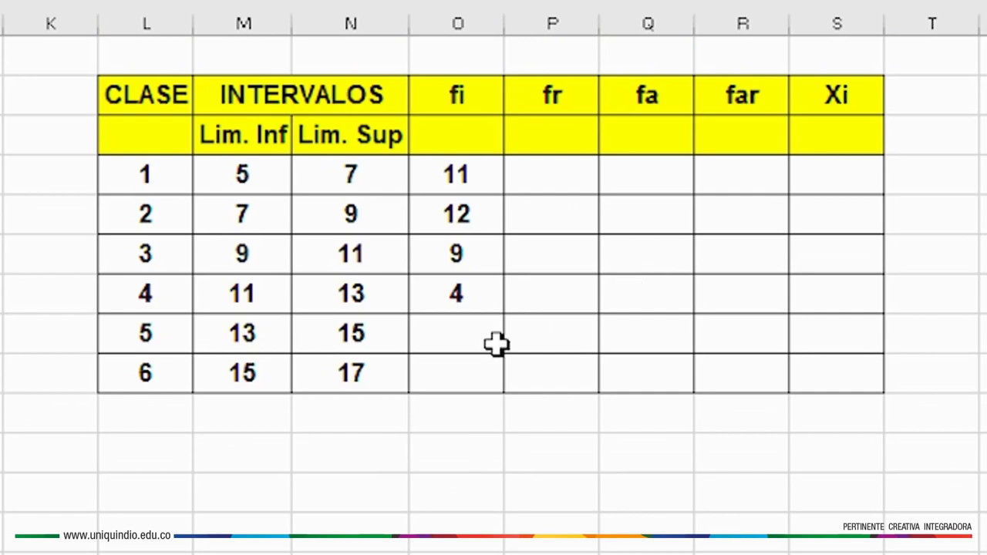
{"action": "left_click", "coordinate": [494, 343]}
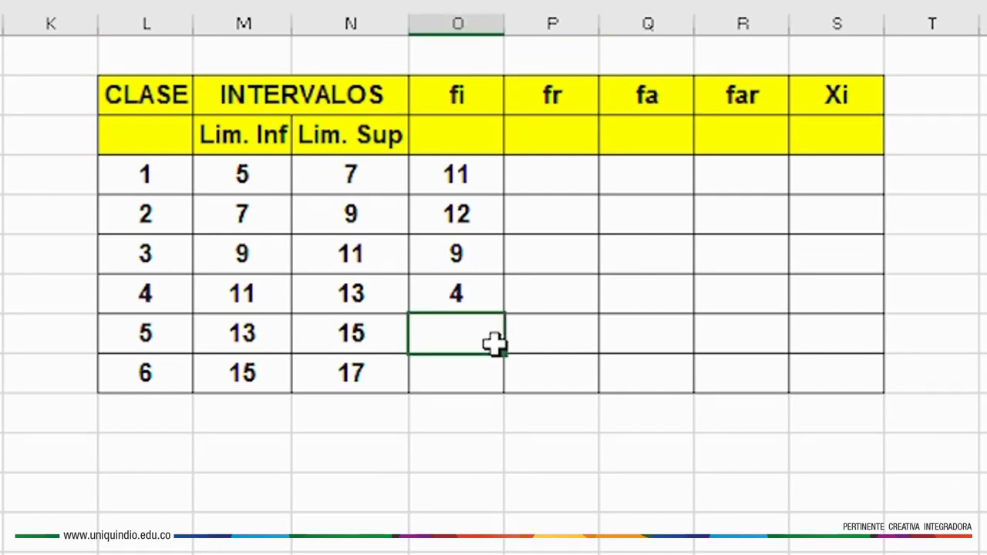
{"action": "type", "text": "3"}
{"action": "key", "text": "Return"}
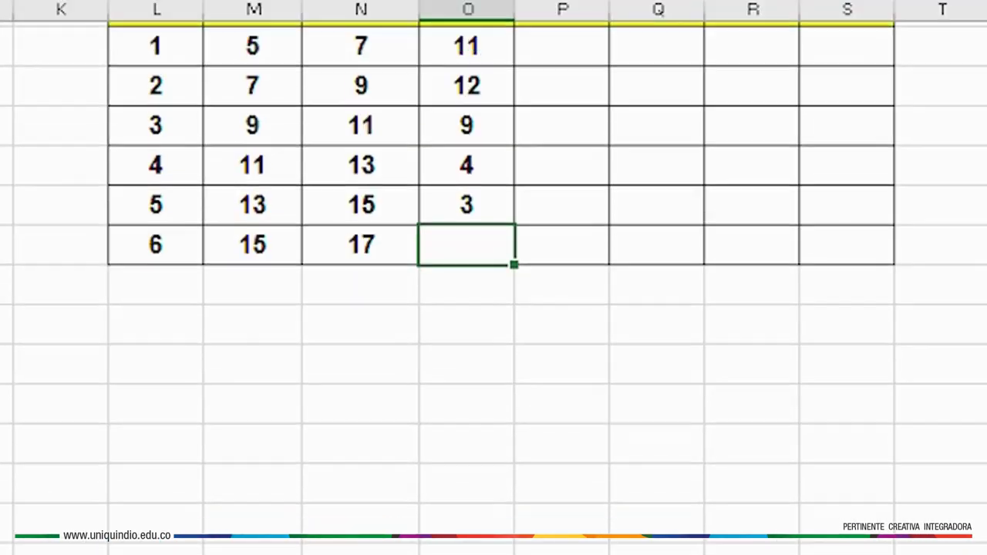
Enter 1 as the absolute frequency fi of class 6
{"action": "scroll", "coordinate": [455, 473], "scroll_direction": "up", "scroll_amount": 1}
{"action": "type", "text": "1"}
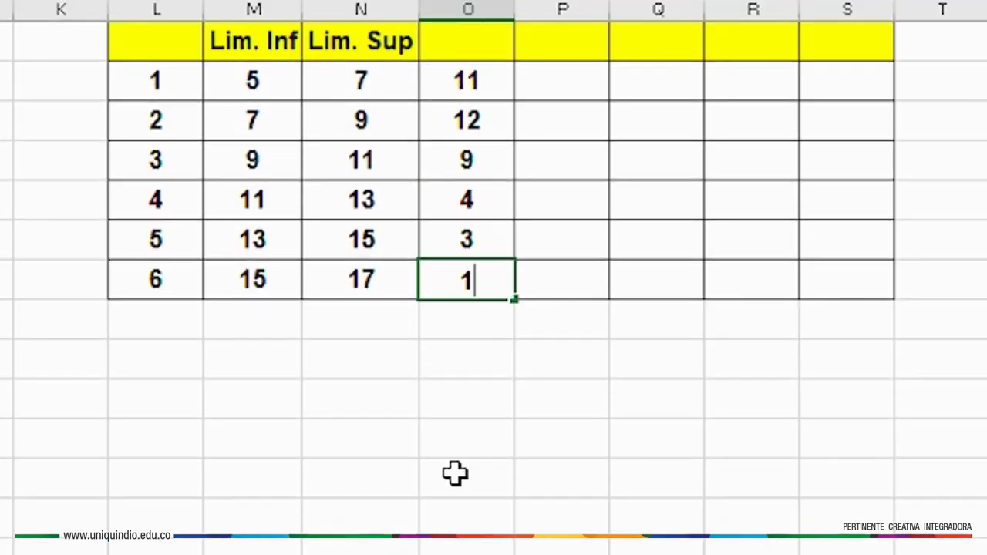
{"action": "key", "text": "Return"}
Total the fi column below class 6 in O16 with the formula =SUMA(O10:O15)
{"action": "scroll", "coordinate": [580, 162], "scroll_direction": "up", "scroll_amount": 2}
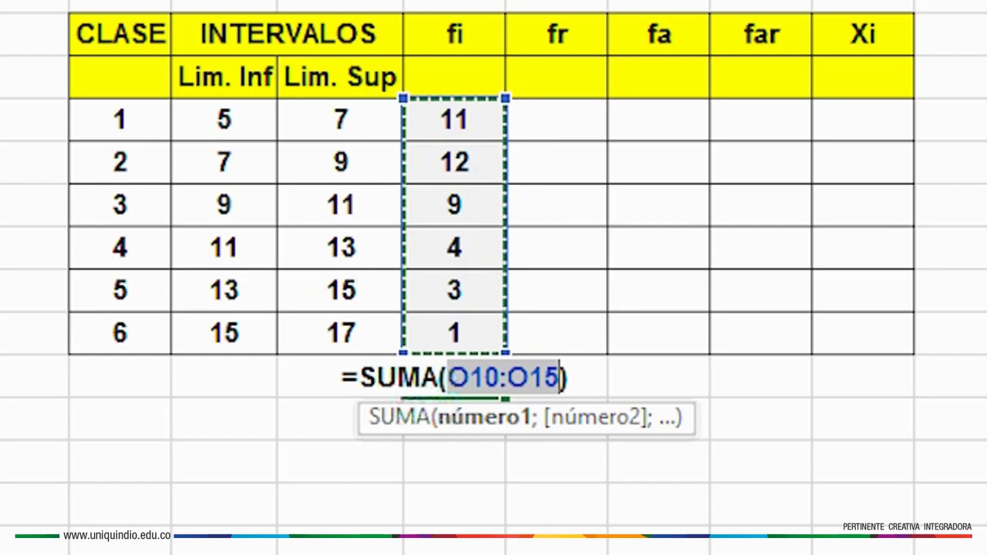
{"action": "key", "text": "Return"}
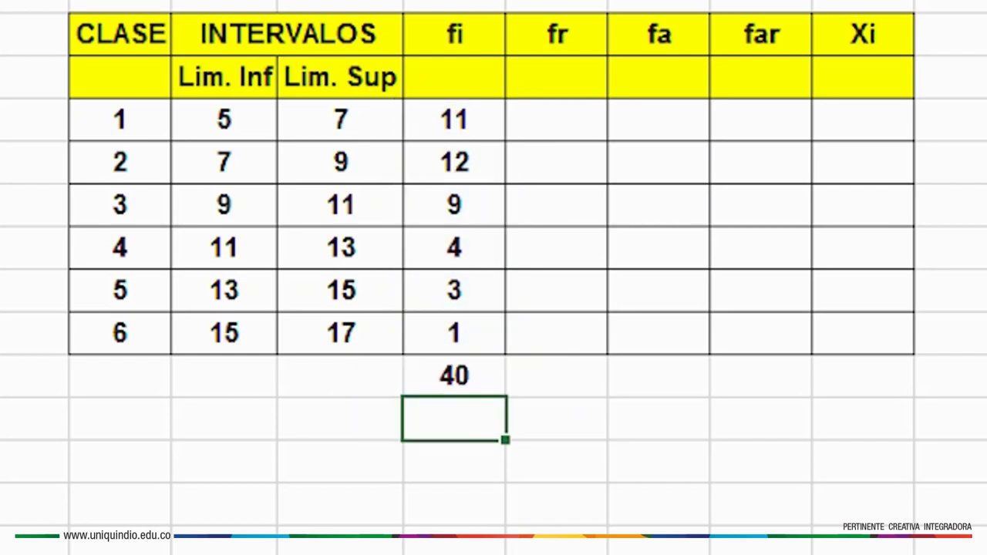
{"action": "left_click", "coordinate": [456, 376]}
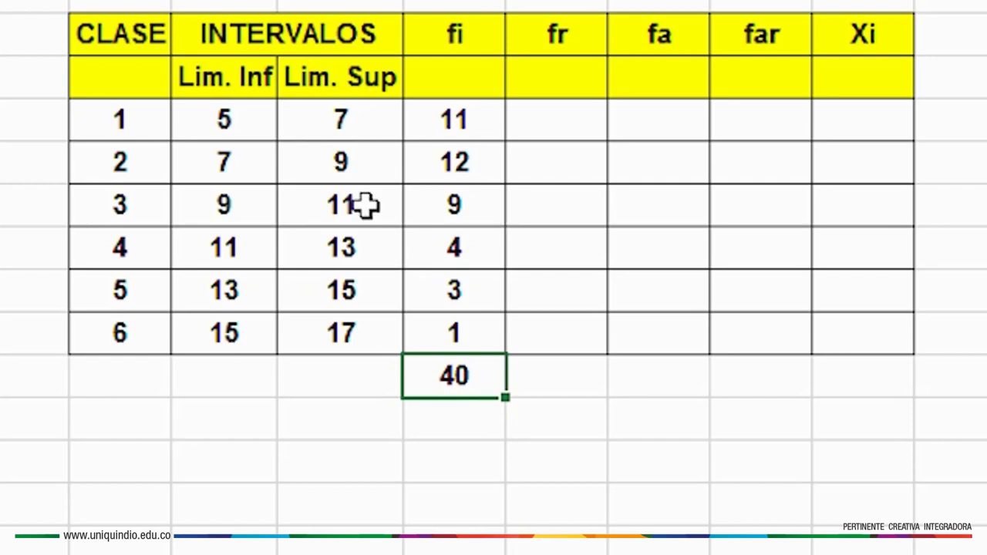
{"action": "scroll", "coordinate": [98, 123], "scroll_direction": "up", "scroll_amount": 1}
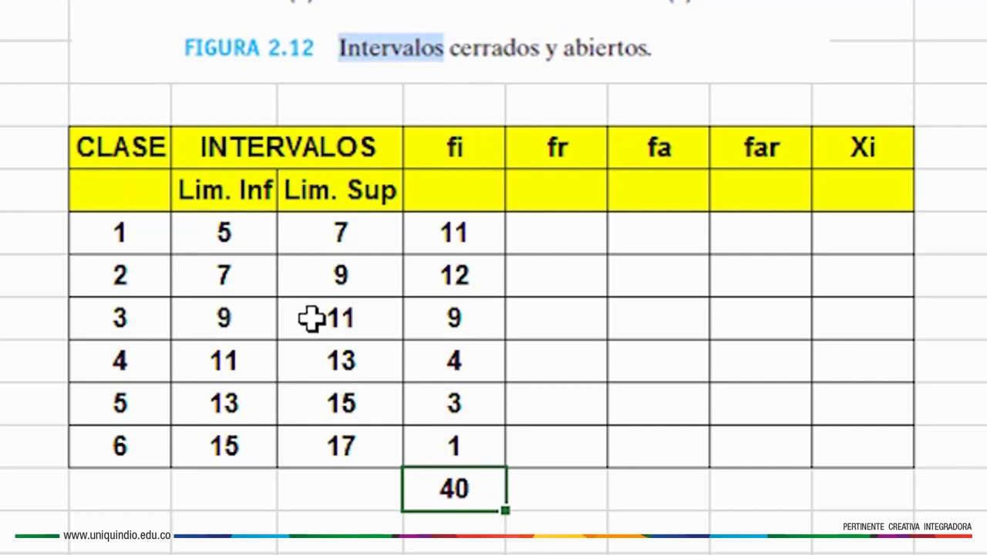
{"action": "left_click", "coordinate": [577, 150]}
{"action": "left_click", "coordinate": [674, 151]}
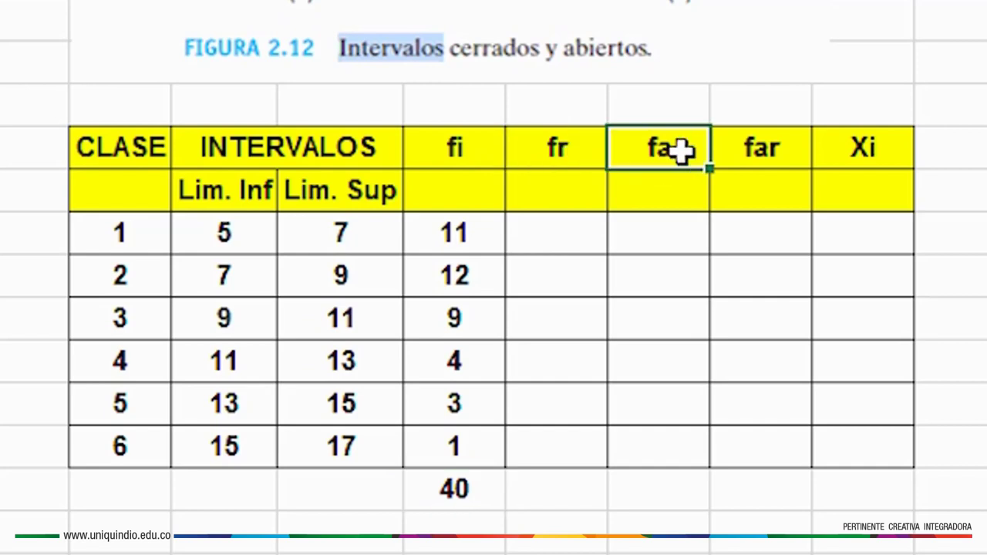
{"action": "left_click", "coordinate": [748, 149]}
{"action": "left_click", "coordinate": [879, 149]}
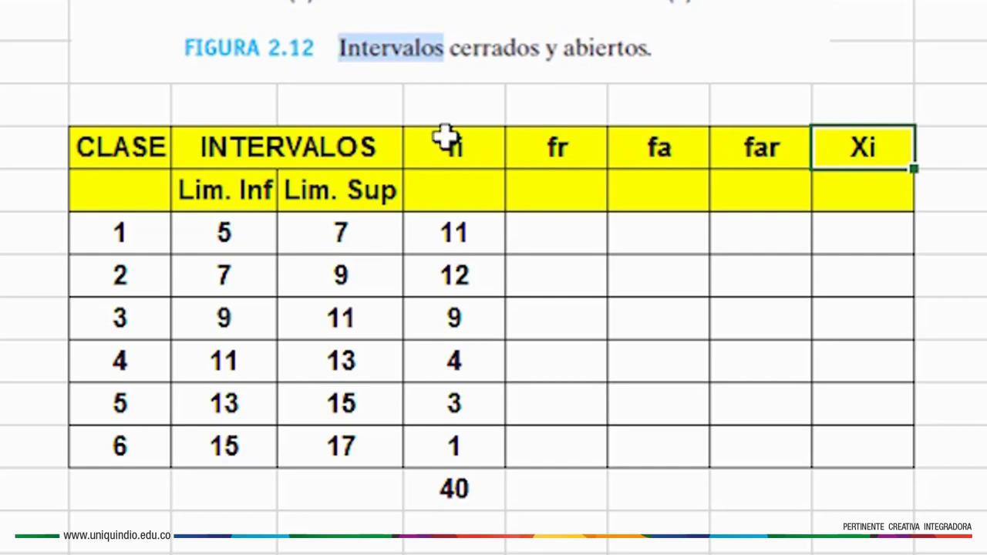
{"action": "left_click", "coordinate": [578, 150]}
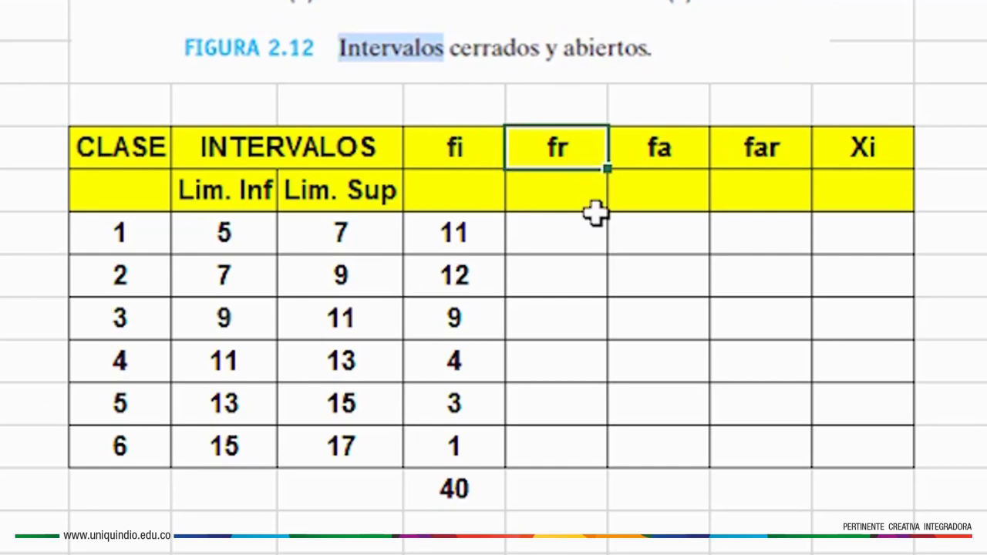
Compute the relative frequency fr of class 1 in P10 with =O10/$O$16, keeping the total as an absolute reference
{"action": "left_click", "coordinate": [585, 226]}
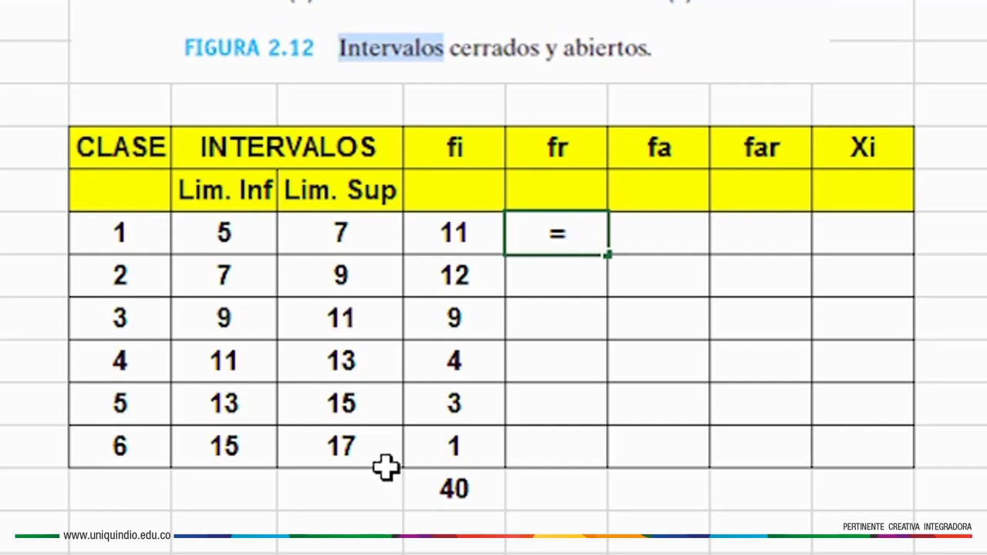
{"action": "left_click", "coordinate": [456, 243]}
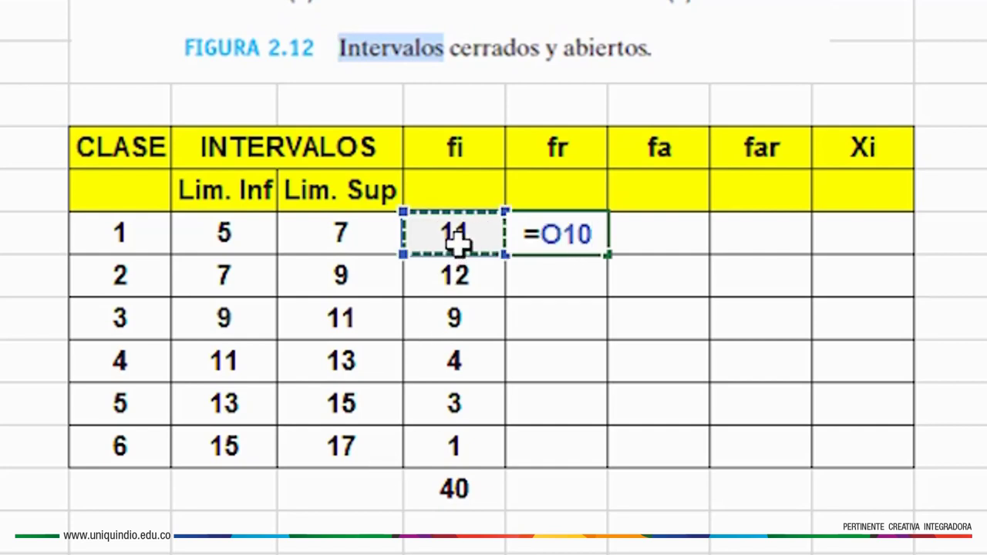
{"action": "type", "text": "/"}
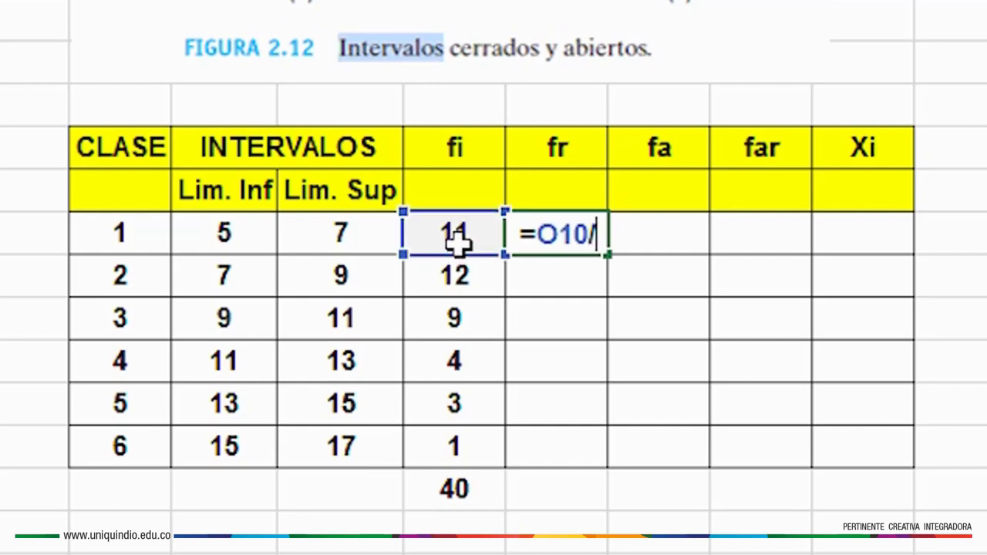
{"action": "left_click", "coordinate": [454, 490]}
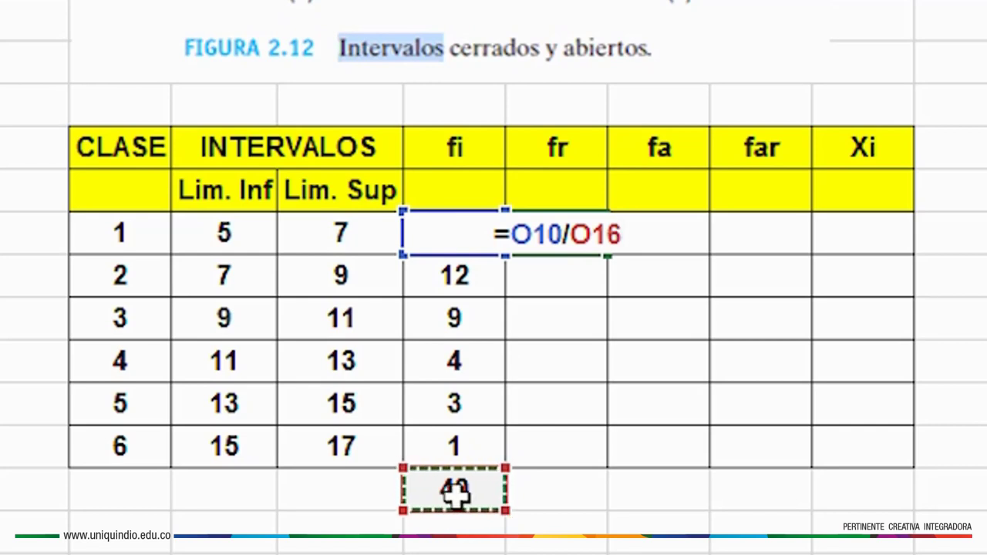
{"action": "key", "text": "F4"}
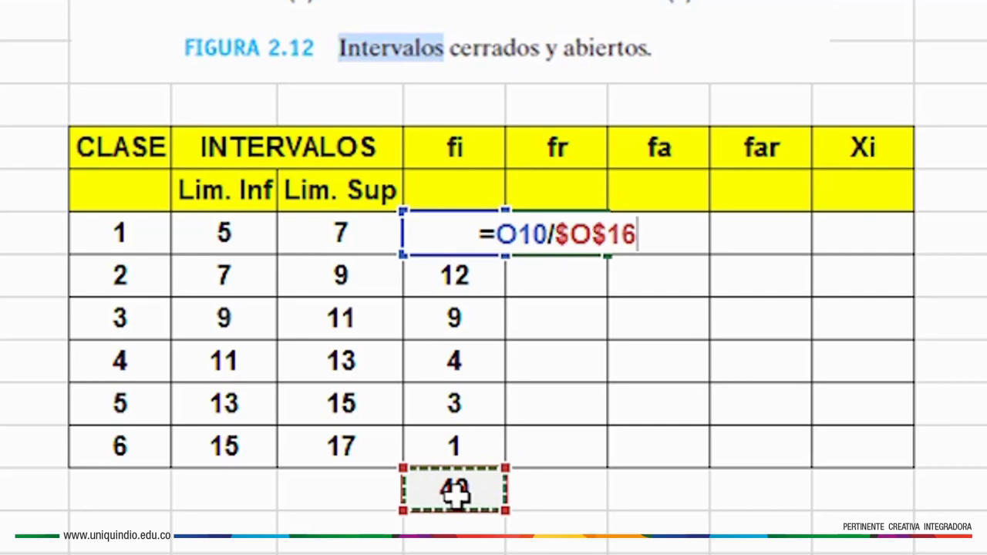
{"action": "key", "text": "Return"}
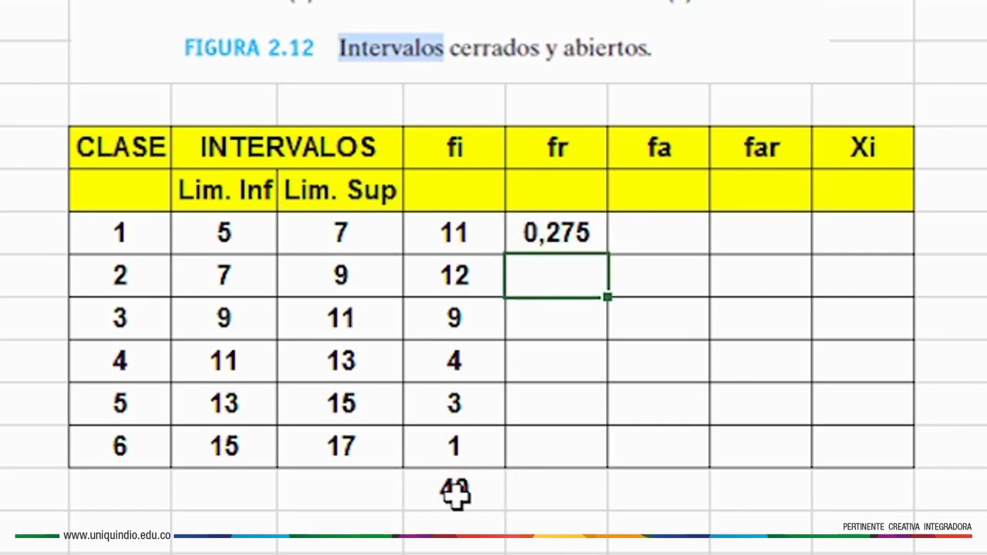
Reduce the fr of class 1 to two decimals and fill its formula down through class 6
{"action": "left_click", "coordinate": [586, 232]}
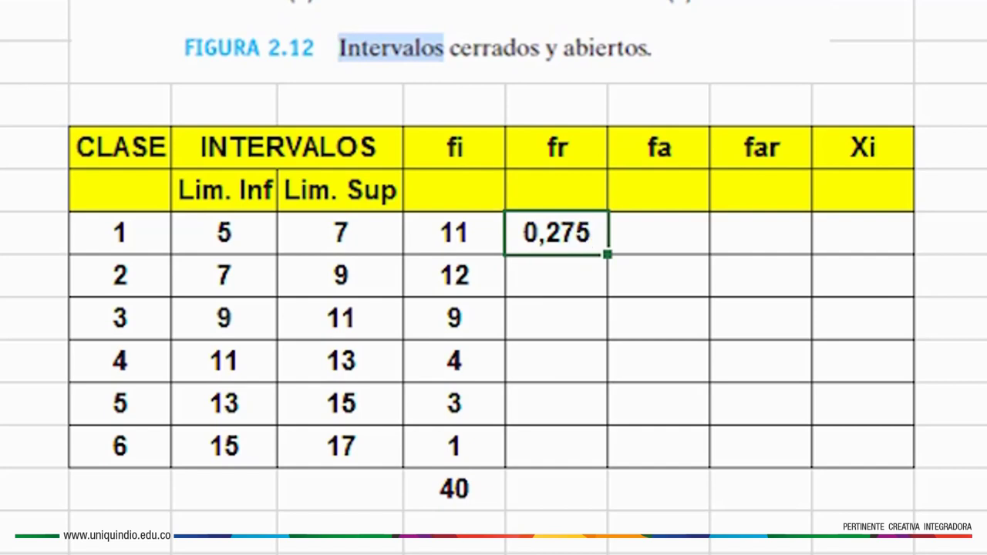
{"action": "key", "text": "alt+h"}
{"action": "key", "text": "9"}
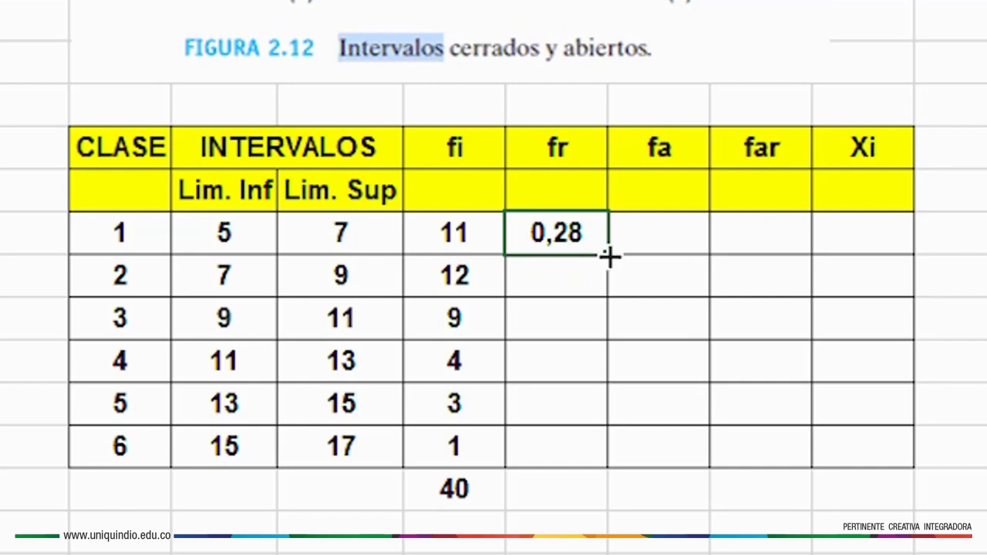
{"action": "left_click_drag", "start_coordinate": [609, 257], "coordinate": [592, 454]}
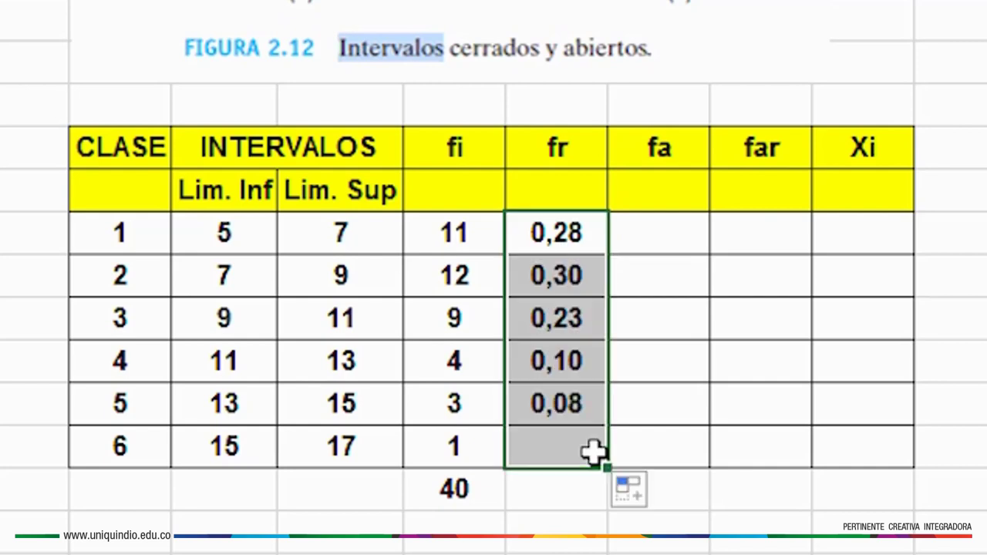
{"action": "left_click", "coordinate": [516, 532]}
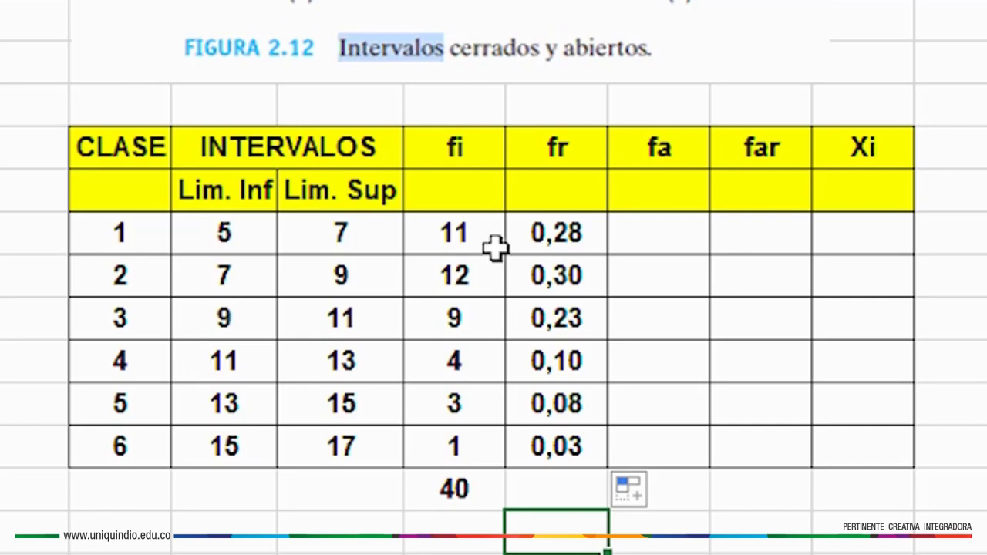
{"action": "left_click", "coordinate": [557, 229]}
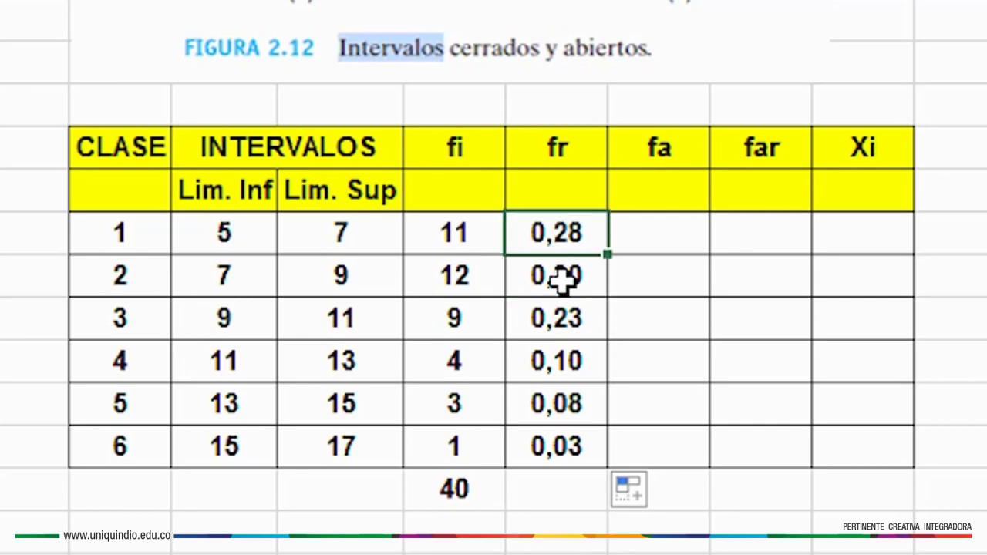
{"action": "left_click", "coordinate": [576, 318]}
{"action": "left_click", "coordinate": [586, 371]}
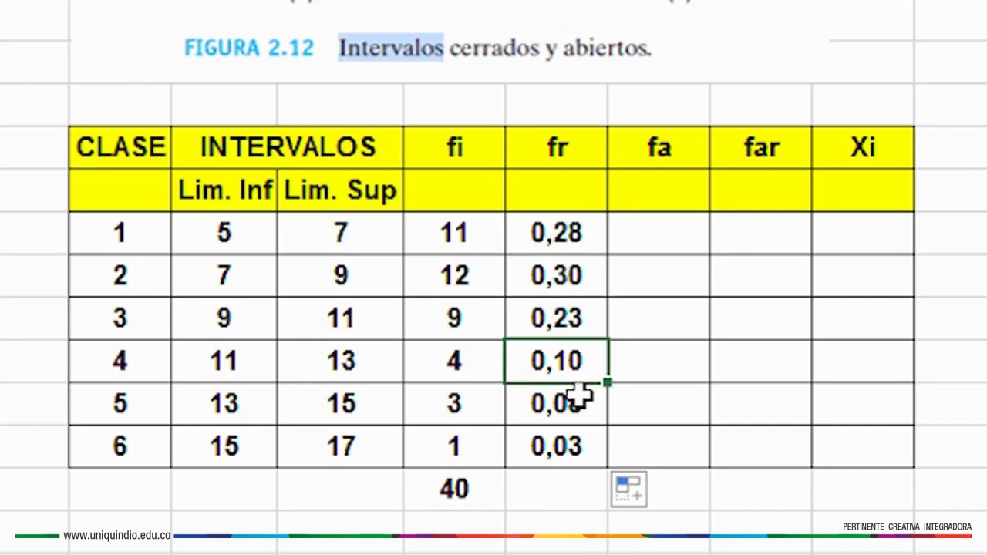
{"action": "left_click", "coordinate": [577, 401]}
{"action": "left_click", "coordinate": [573, 455]}
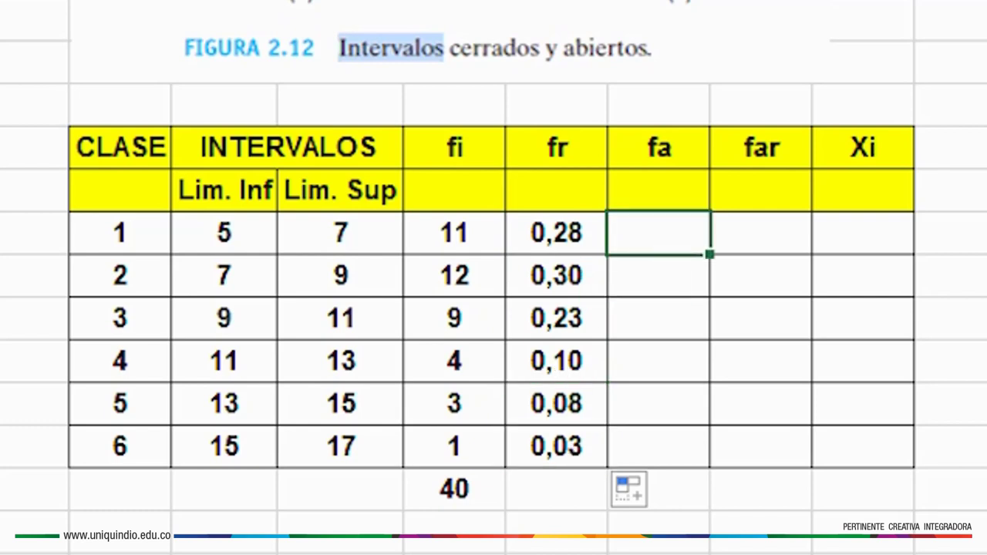
Set the cumulative frequency fa of class 1 in Q10 to its fi with the formula =O10
{"action": "type", "text": "="}
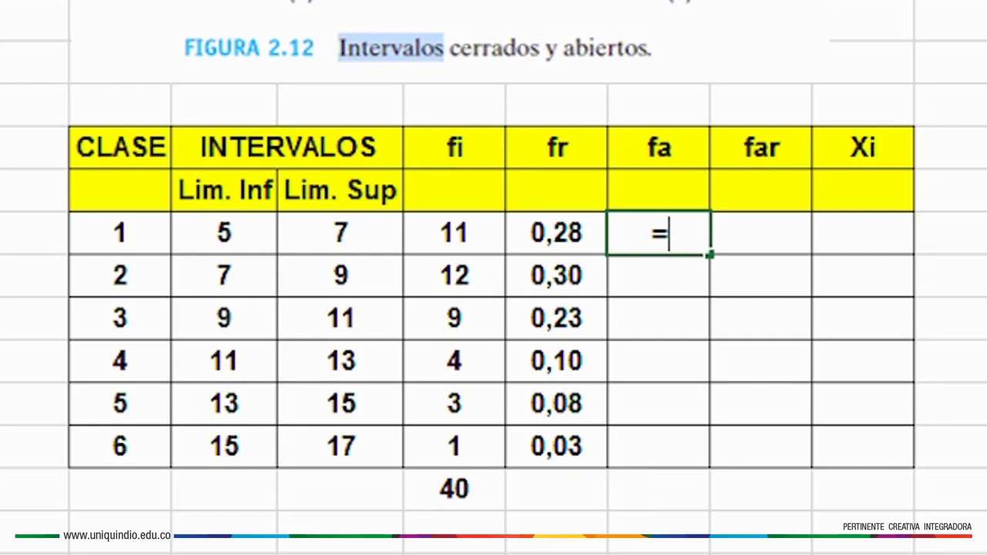
{"action": "left_click", "coordinate": [446, 234]}
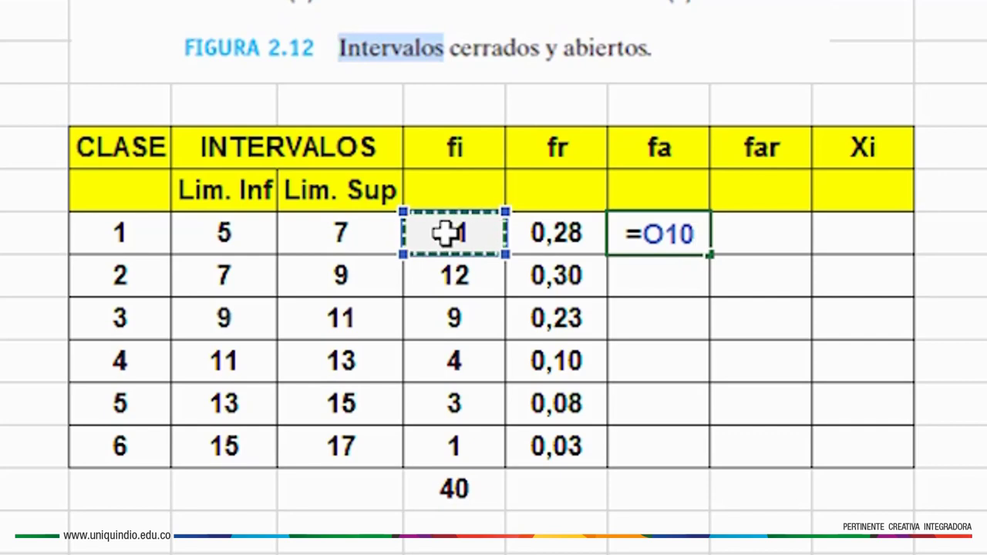
{"action": "key", "text": "Return"}
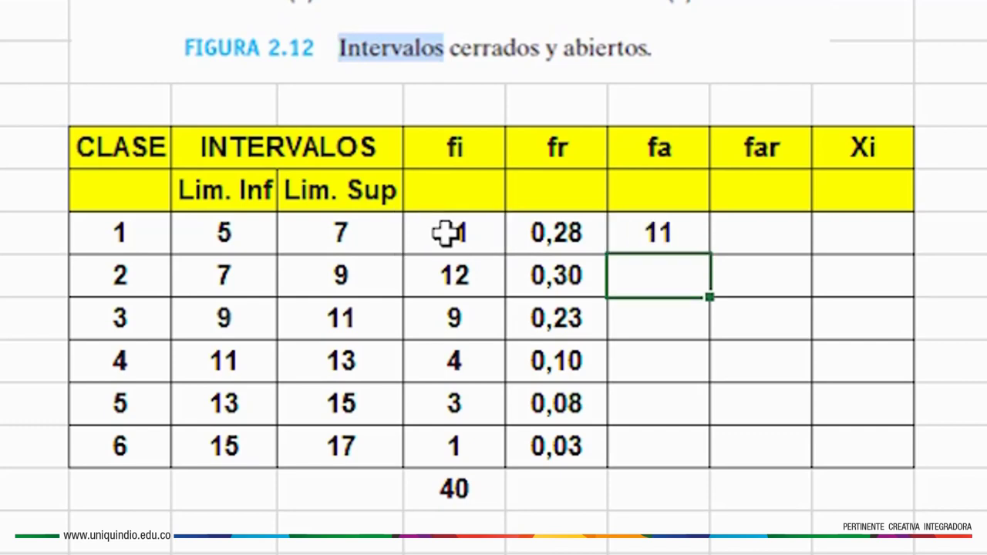
Compute the cumulative frequency fa of class 2 with =Q10+O11 and fill the formula down through class 6
{"action": "type", "text": "="}
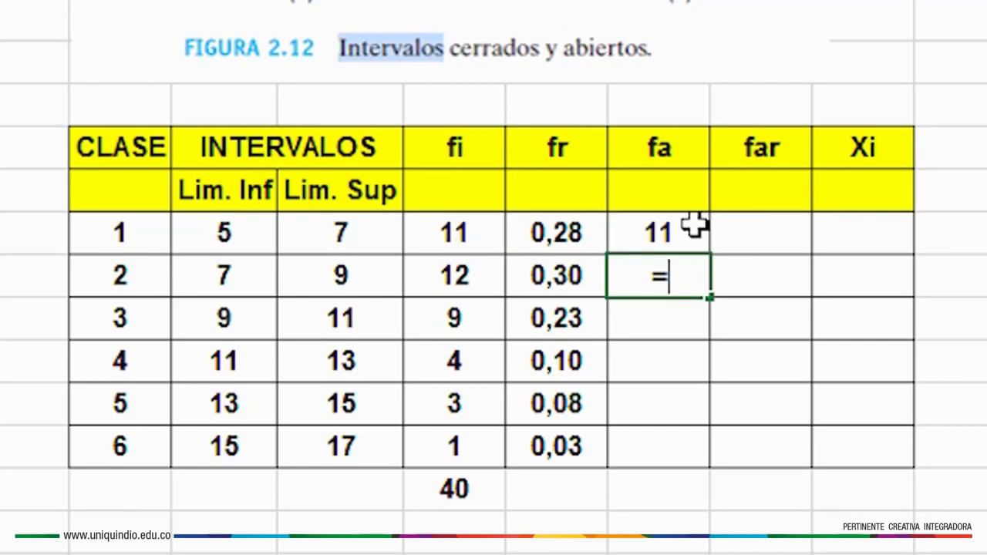
{"action": "left_click", "coordinate": [677, 234]}
{"action": "type", "text": "+"}
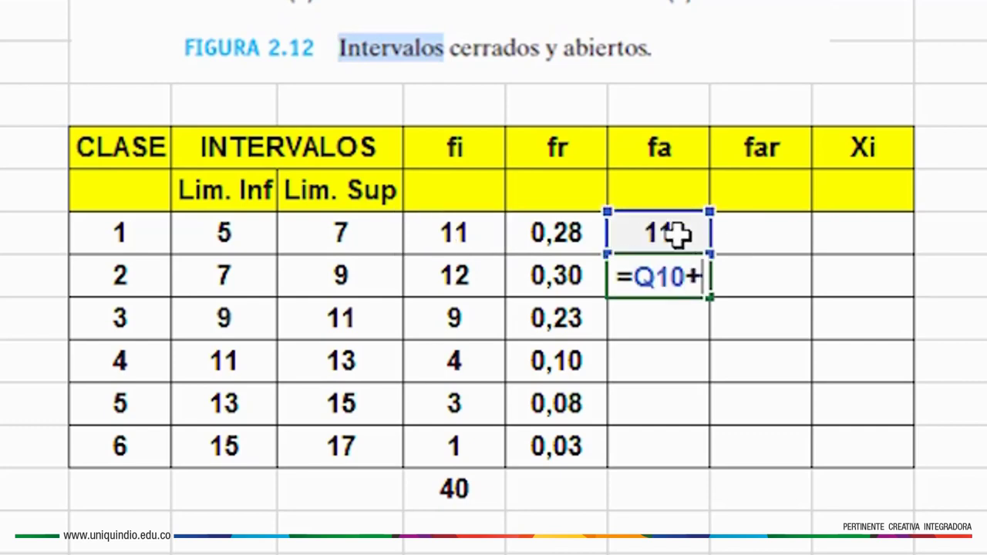
{"action": "left_click", "coordinate": [467, 285]}
{"action": "key", "text": "Return"}
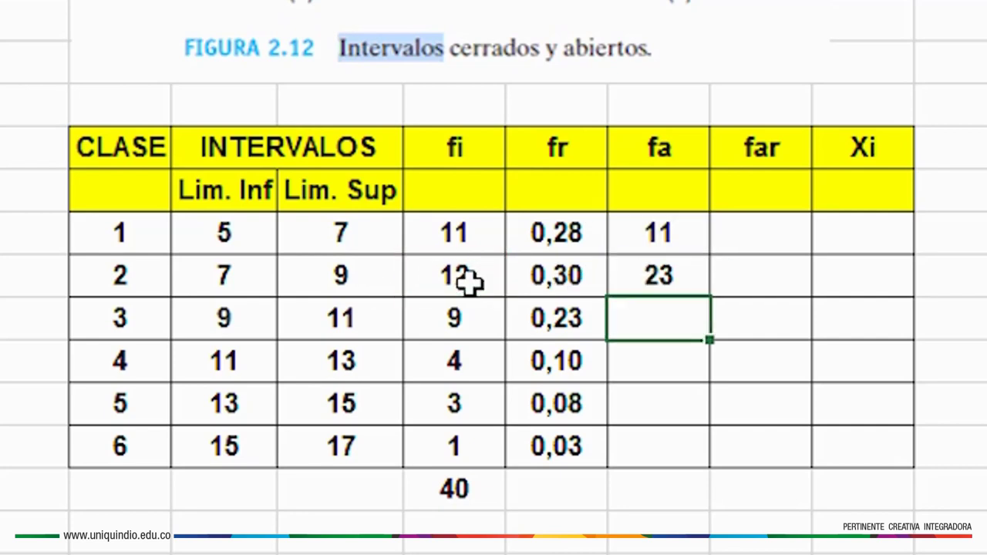
{"action": "left_click", "coordinate": [672, 286]}
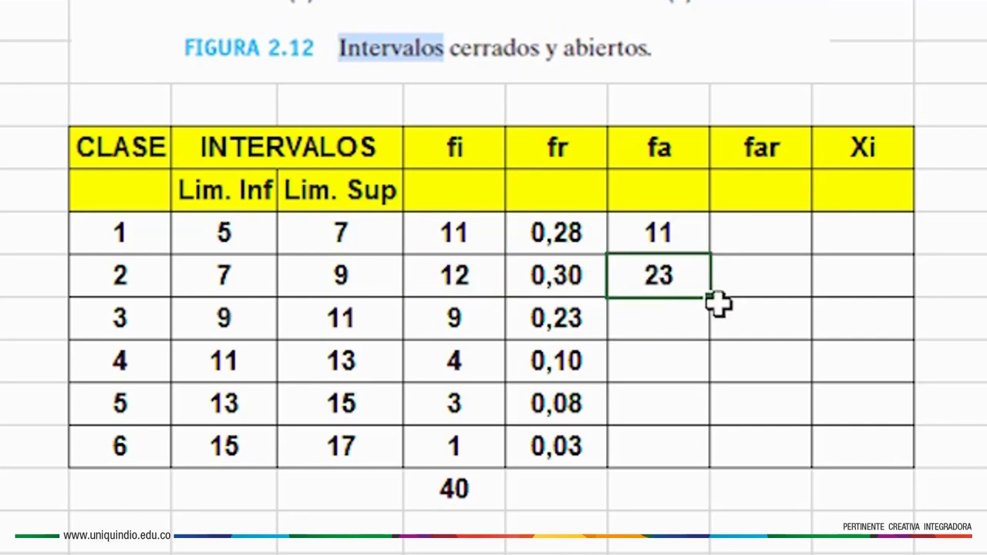
{"action": "left_click_drag", "start_coordinate": [710, 297], "coordinate": [681, 460]}
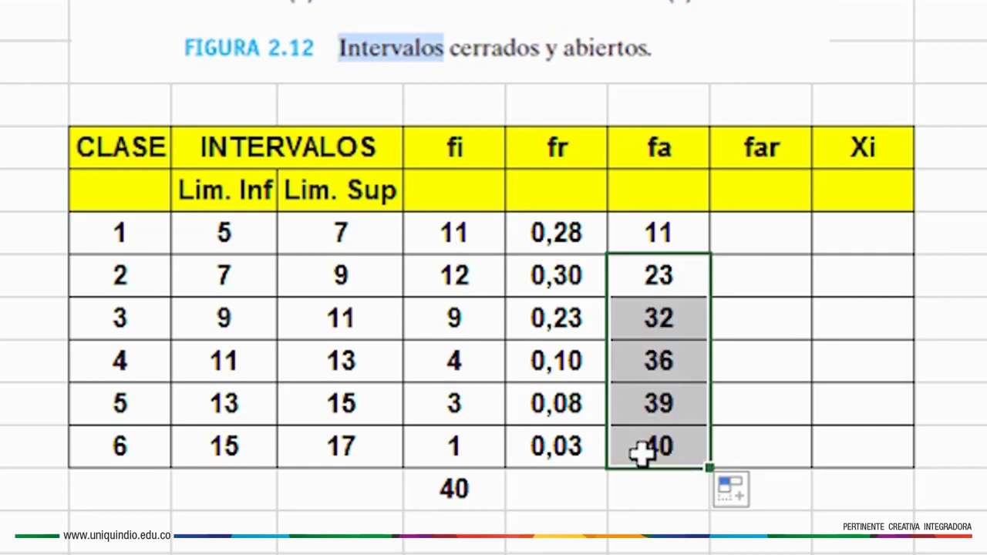
{"action": "left_click", "coordinate": [612, 452]}
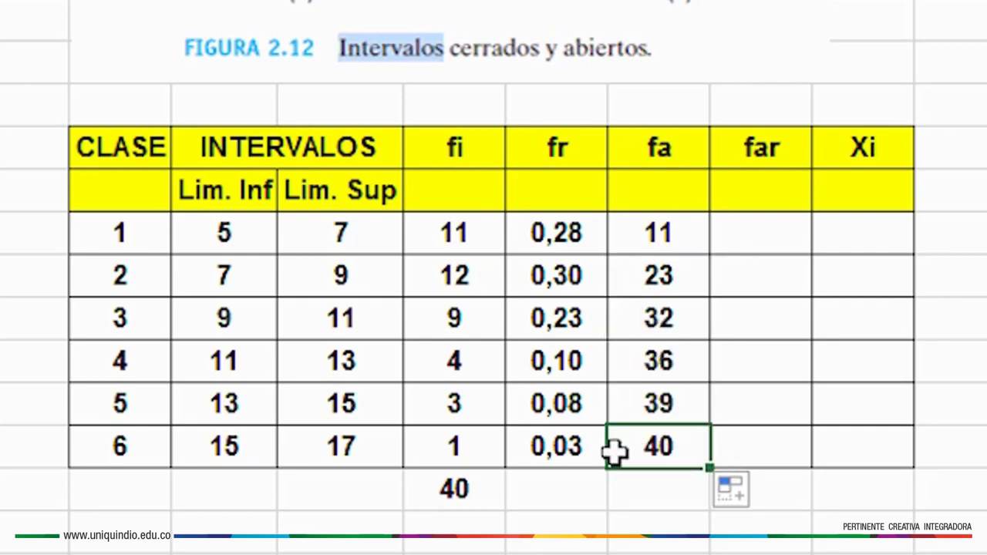
Compute the cumulative relative frequency far of class 1 with =Q10/$O$16, keeping the total as an absolute reference
{"action": "left_click", "coordinate": [763, 240]}
{"action": "type", "text": "="}
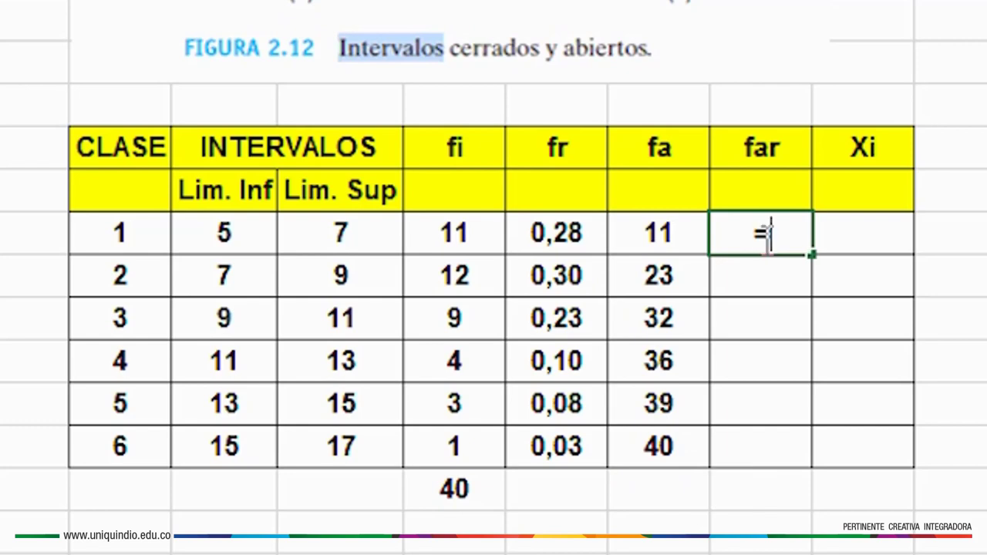
{"action": "left_click", "coordinate": [648, 240]}
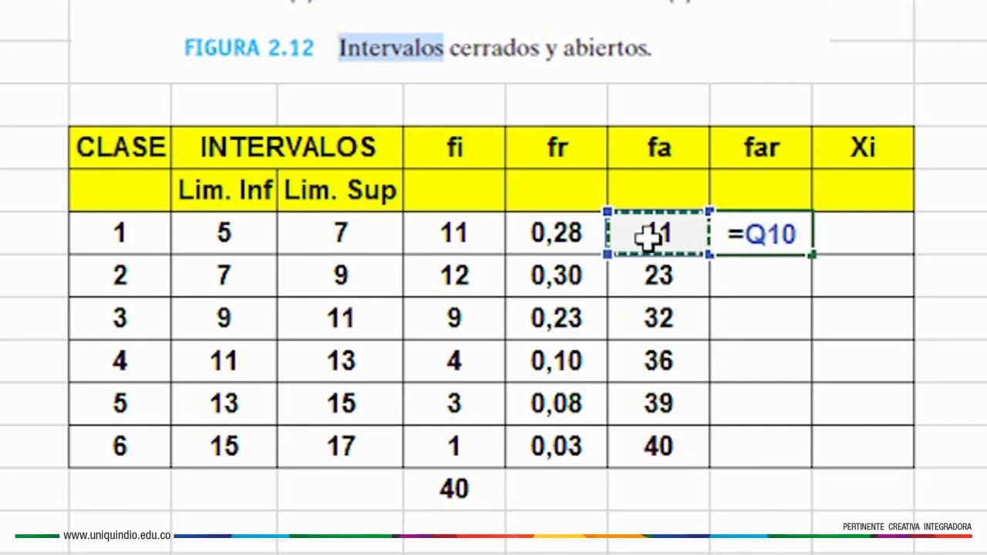
{"action": "type", "text": "/"}
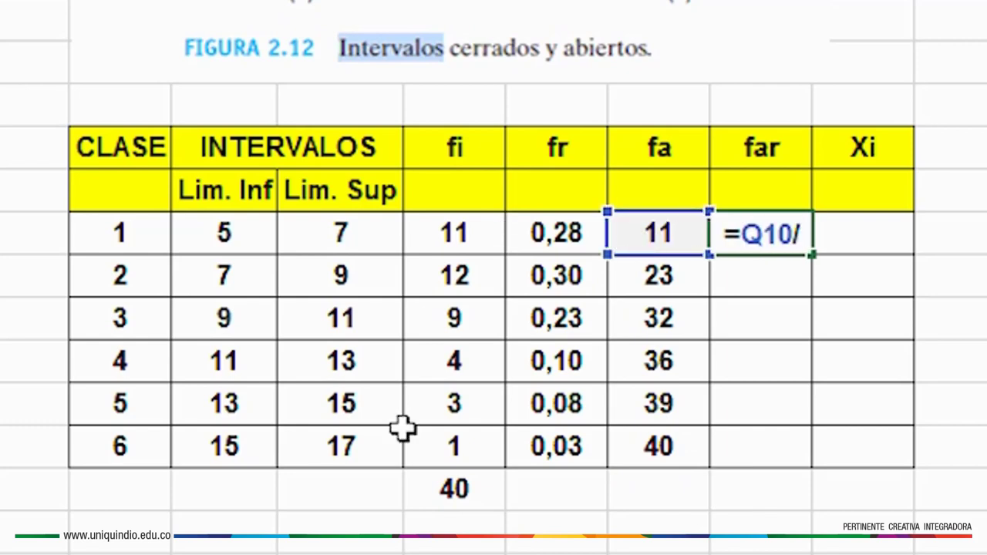
{"action": "left_click", "coordinate": [463, 488]}
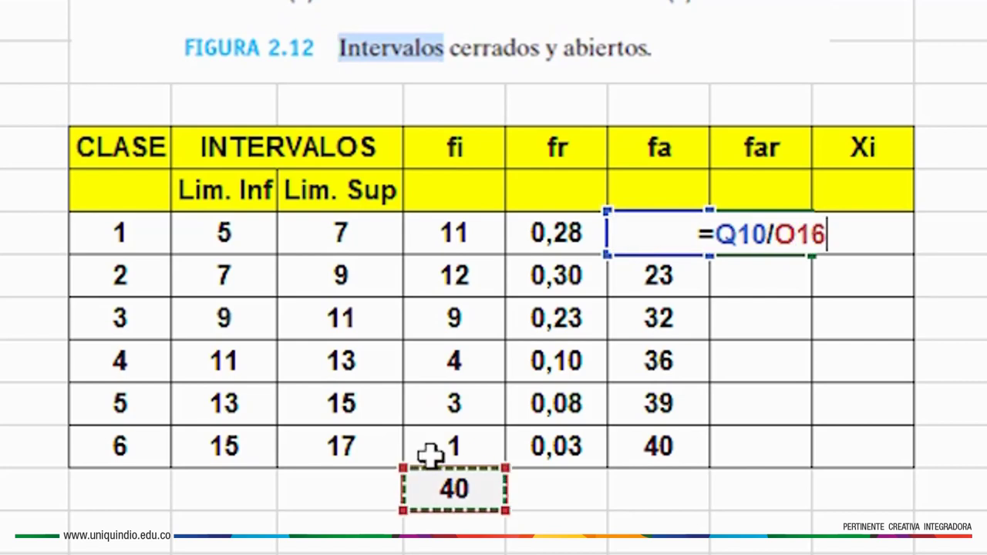
{"action": "key", "text": "F4"}
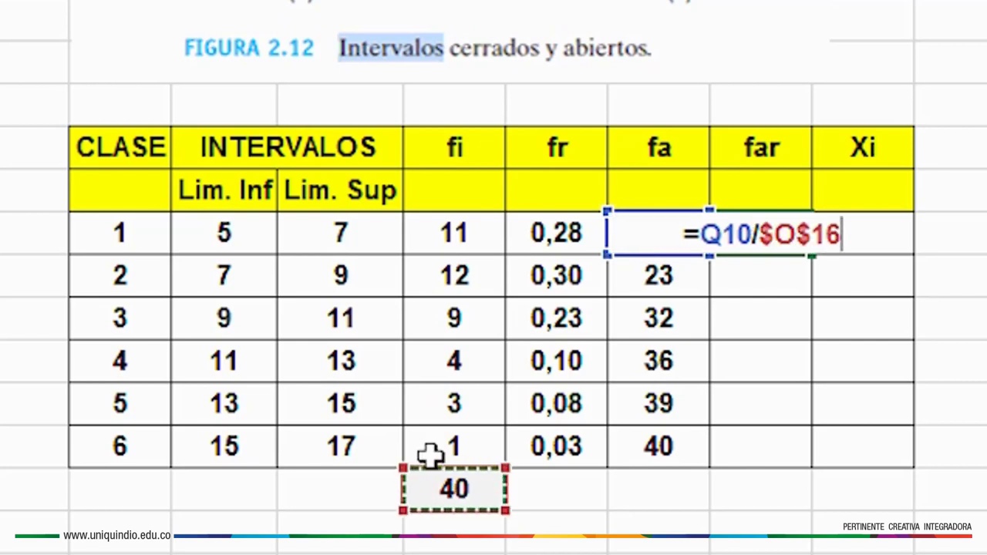
{"action": "key", "text": "Return"}
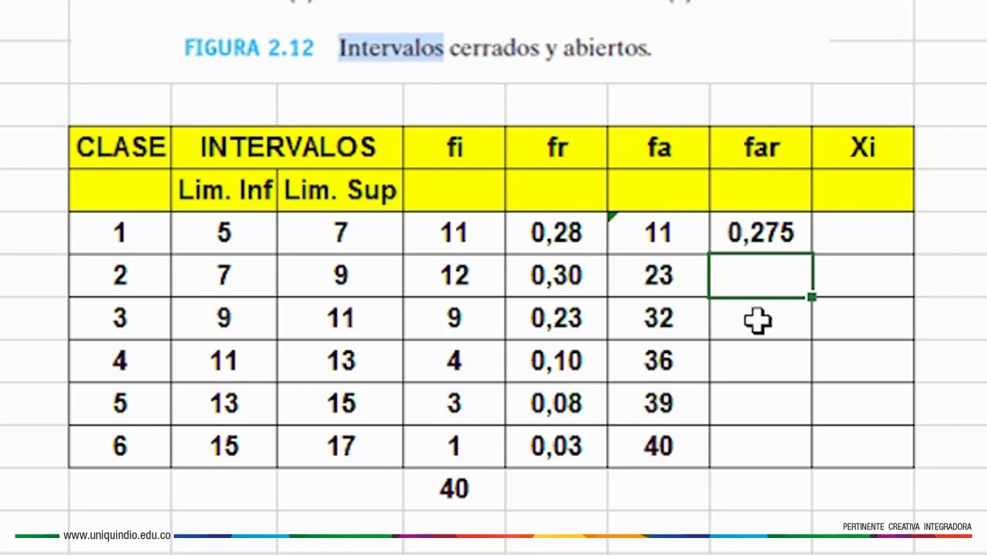
Reduce the far of class 1 to two decimals and fill its formula down through class 6
{"action": "left_click", "coordinate": [784, 231]}
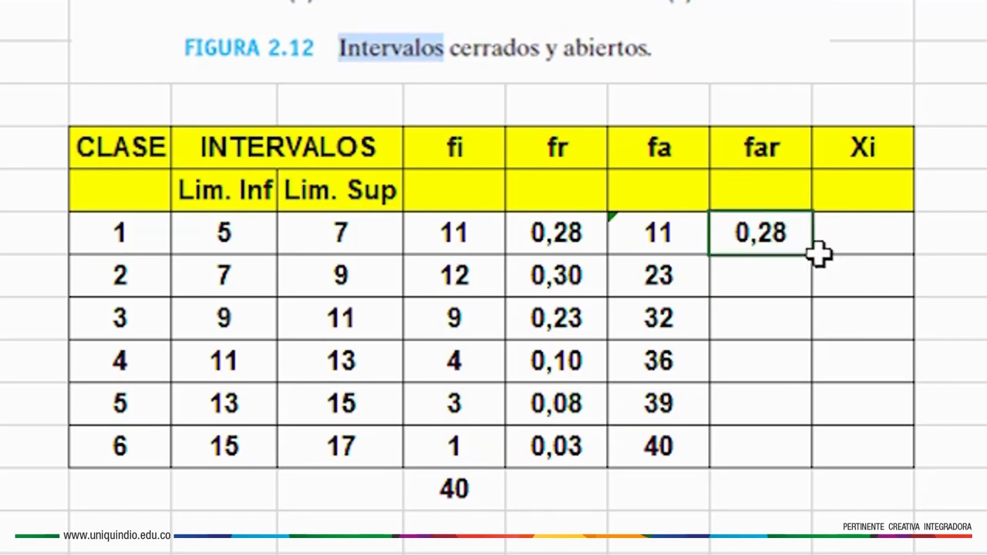
{"action": "left_click_drag", "start_coordinate": [817, 253], "coordinate": [776, 449]}
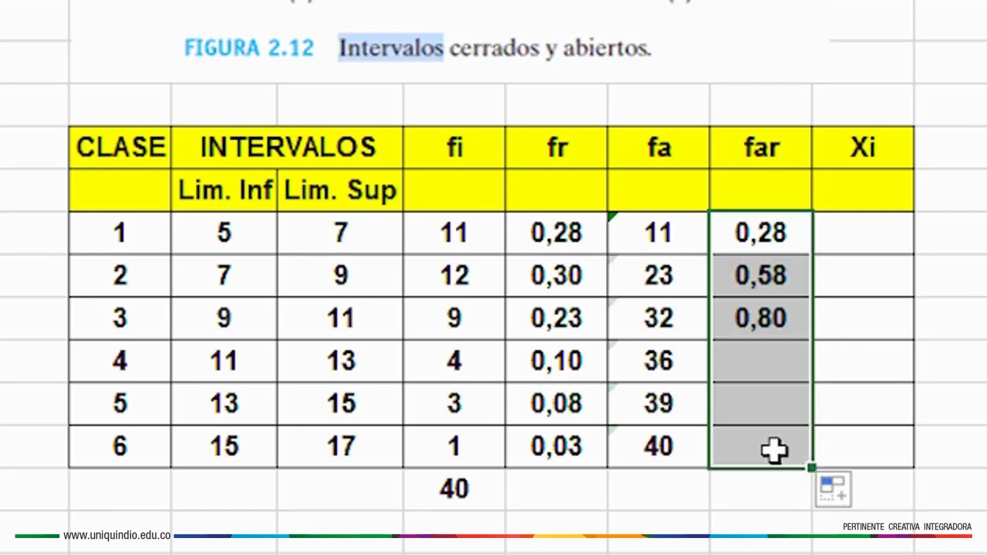
Compute the class mark Xi of class 1 with =(M10+N10)/2 and fill the formula down through class 6
{"action": "left_click", "coordinate": [884, 239]}
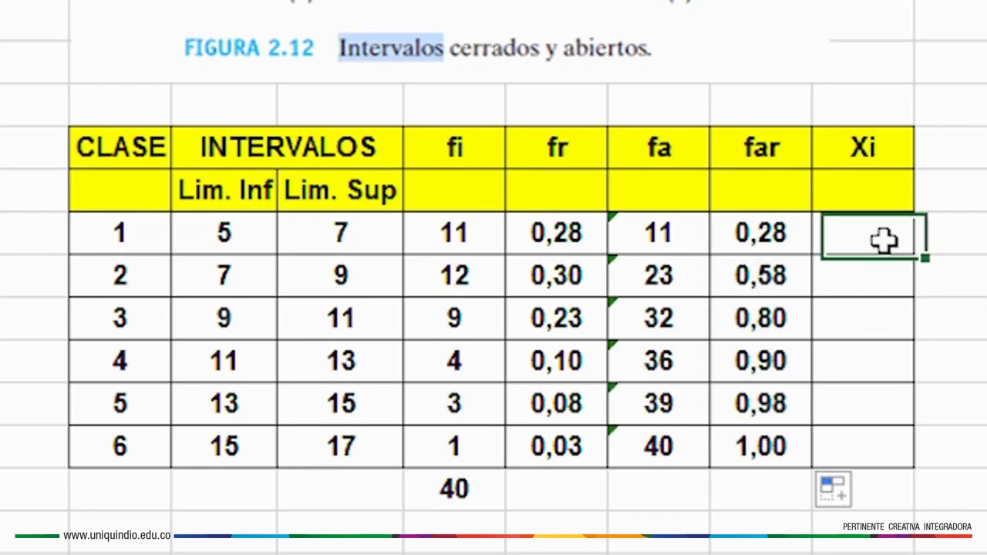
{"action": "type", "text": "=("}
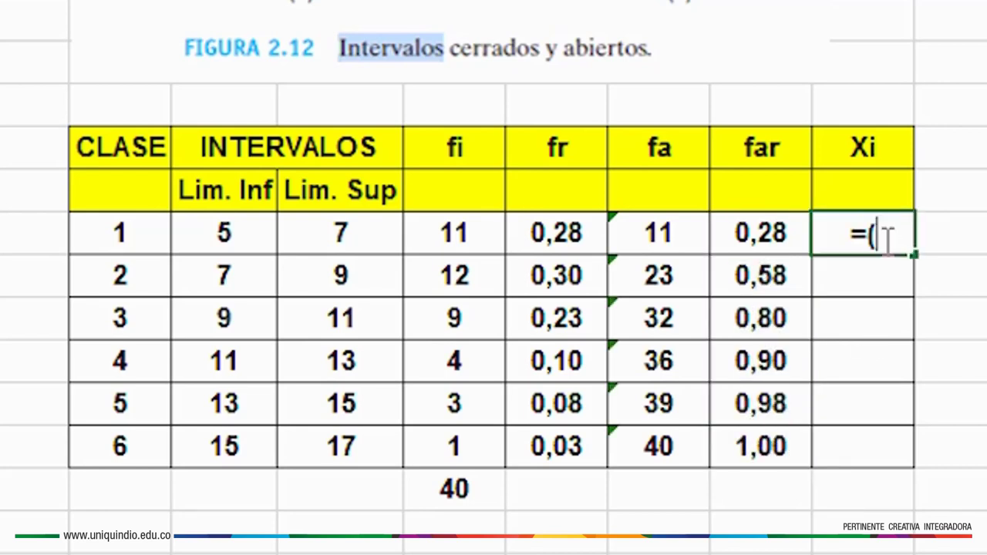
{"action": "left_click", "coordinate": [248, 239]}
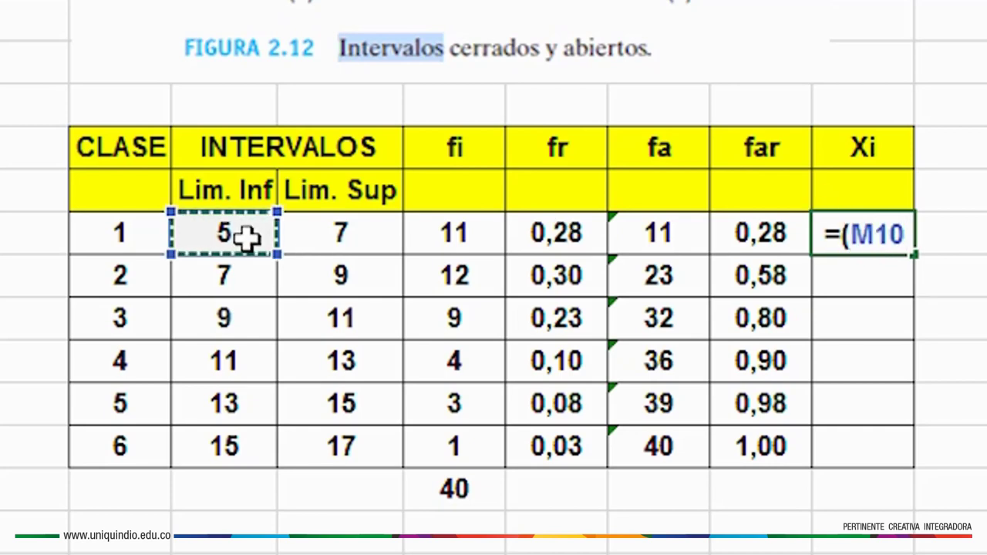
{"action": "type", "text": "+"}
{"action": "left_click", "coordinate": [321, 238]}
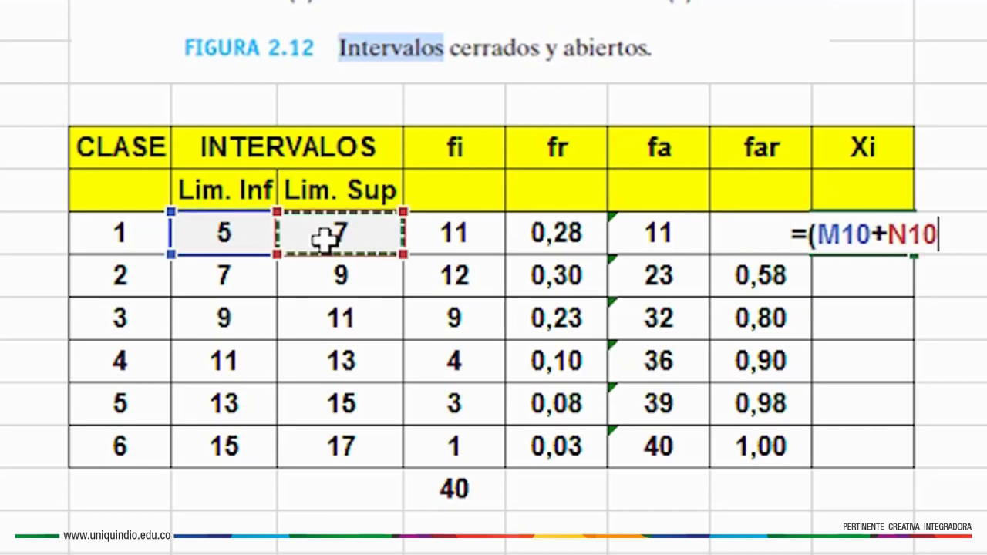
{"action": "type", "text": ")/"}
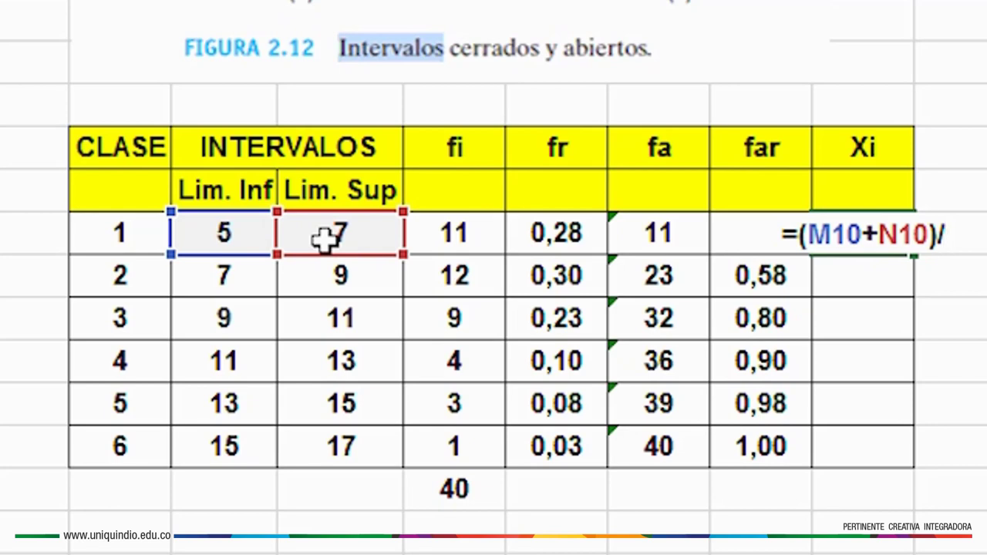
{"action": "type", "text": "2"}
{"action": "key", "text": "Return"}
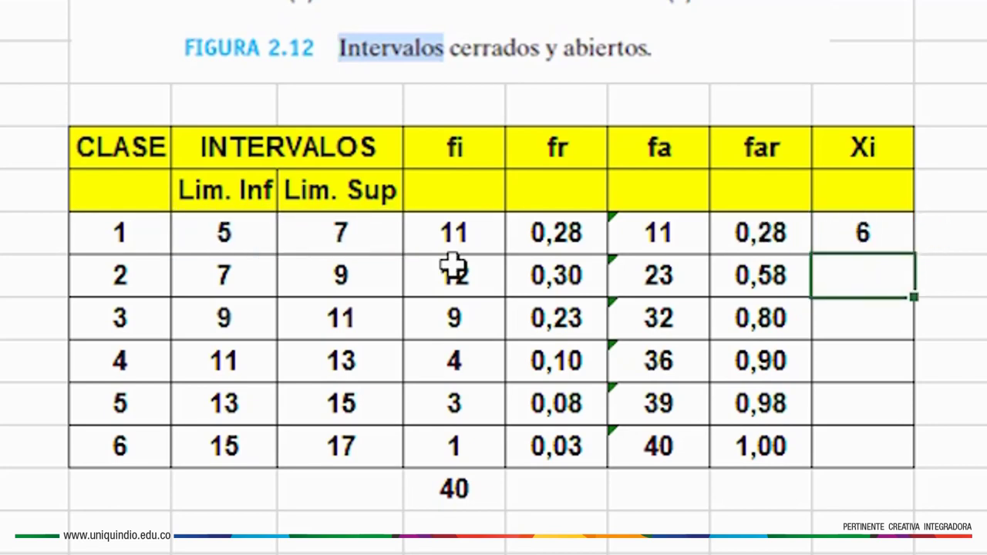
{"action": "left_click", "coordinate": [884, 238]}
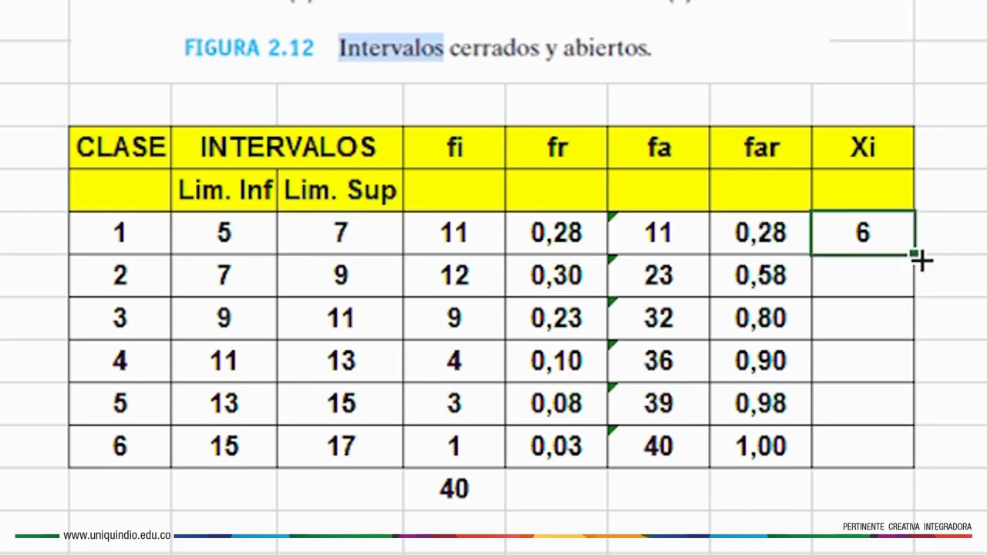
{"action": "left_click_drag", "start_coordinate": [916, 251], "coordinate": [890, 451]}
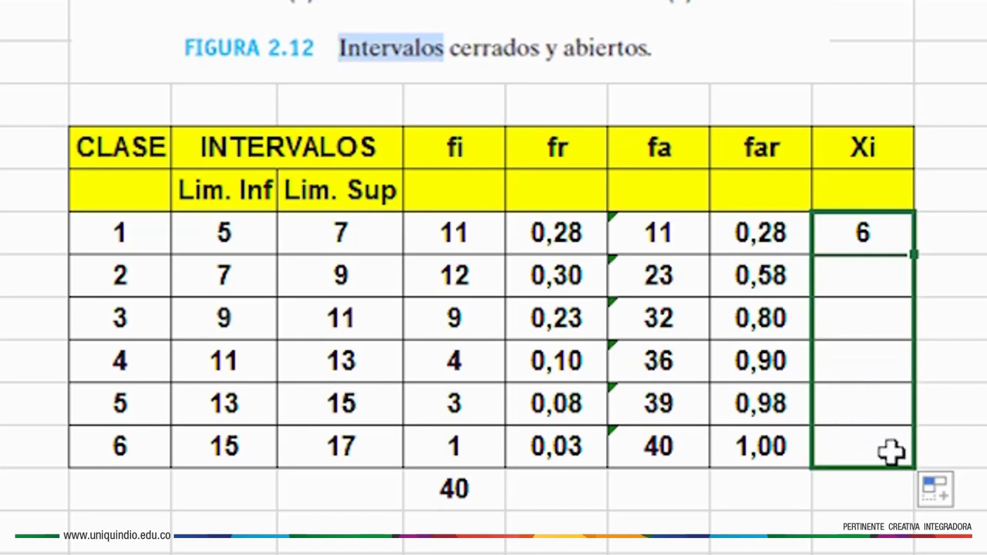